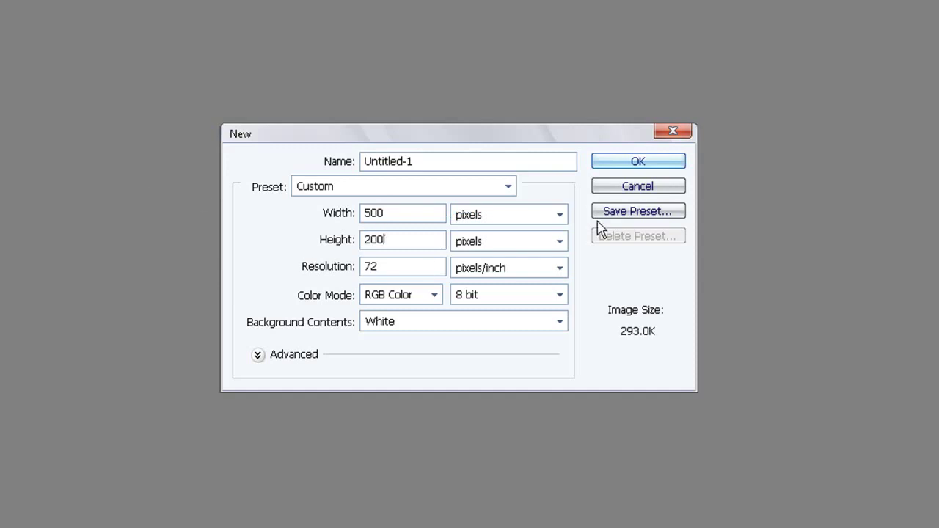
Create a white 500 × 200 pixel RGB image and add a first name as black 48 pt text near its lower edge
click(609, 163)
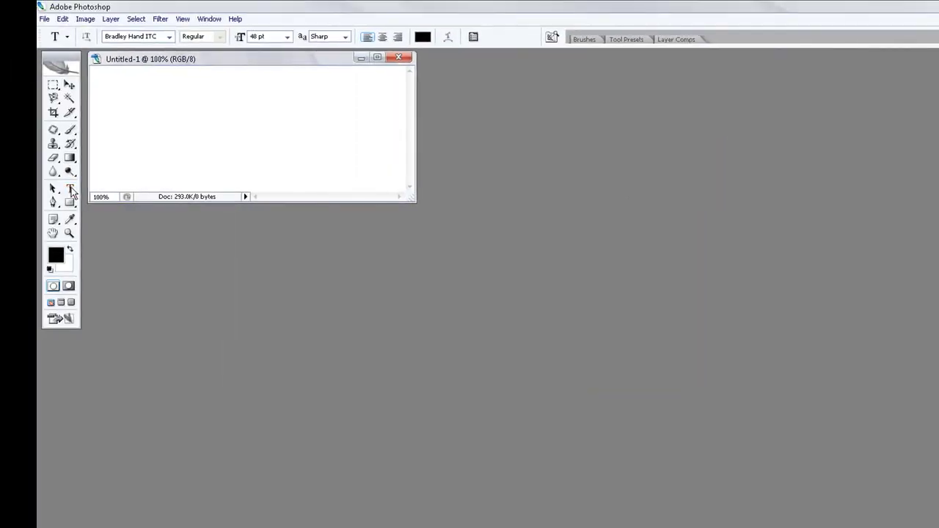
click(112, 176)
text(Shai)
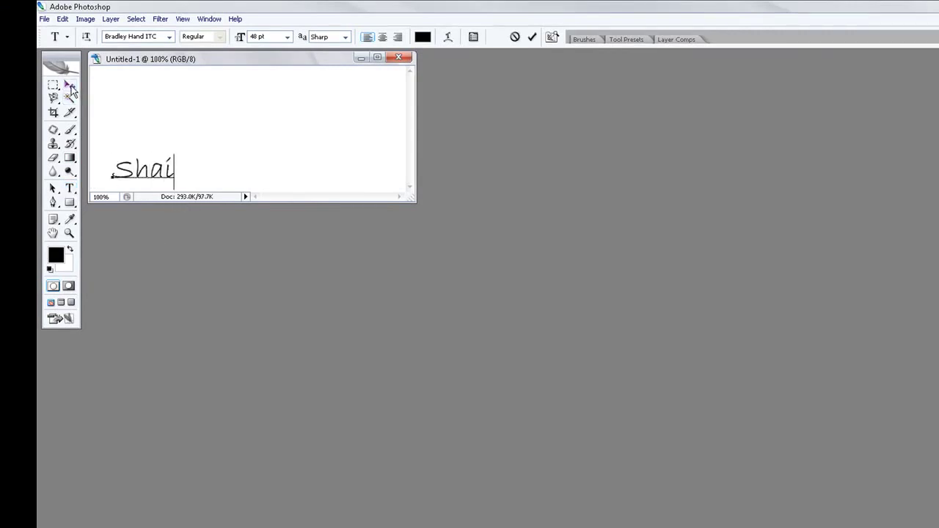
click(69, 85)
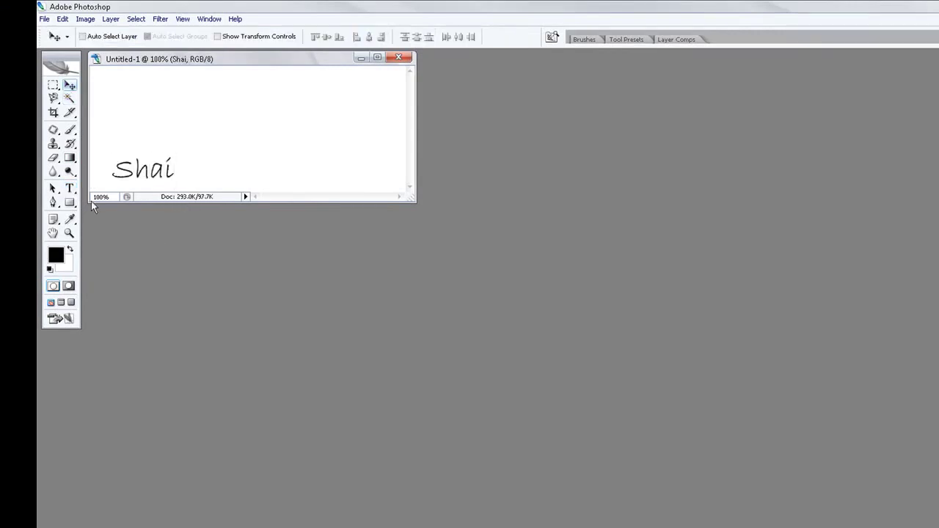
Try Goudy Stout as the font for the name text
click(70, 189)
click(170, 36)
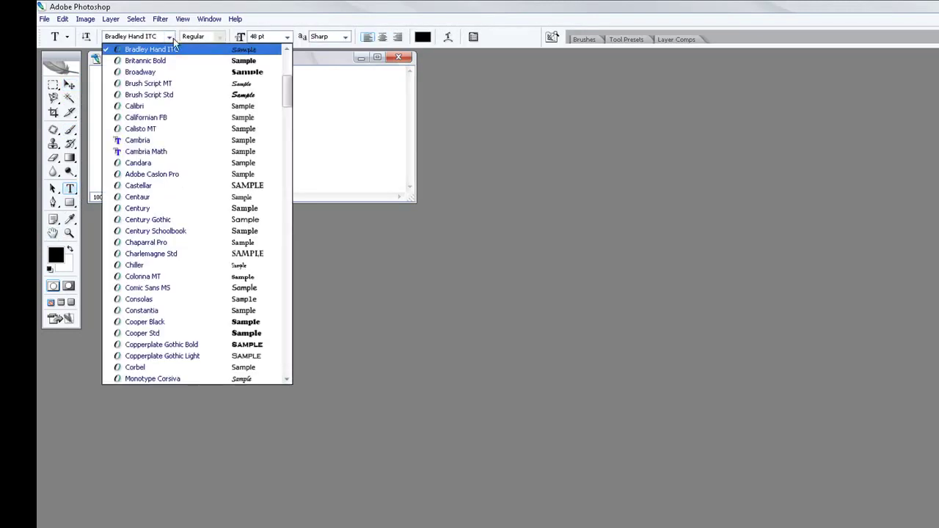
drag(291, 92, 304, 165)
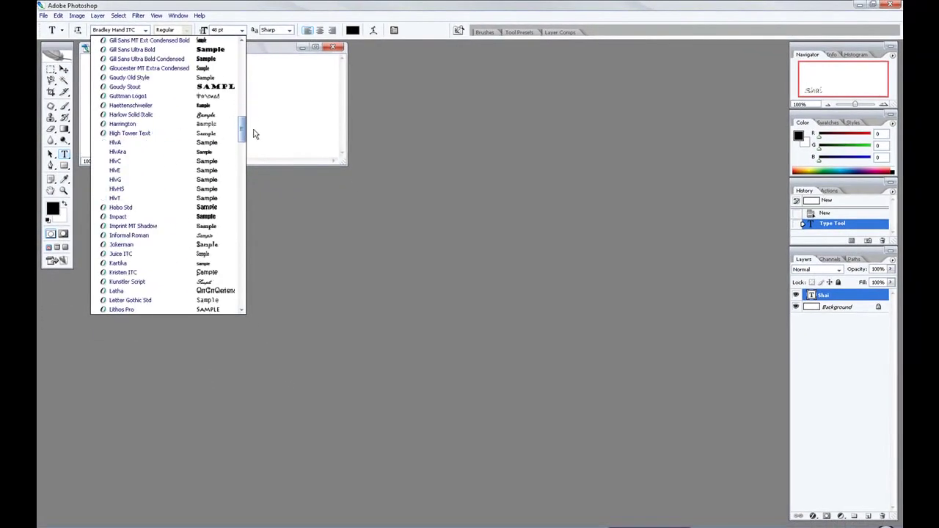
click(214, 87)
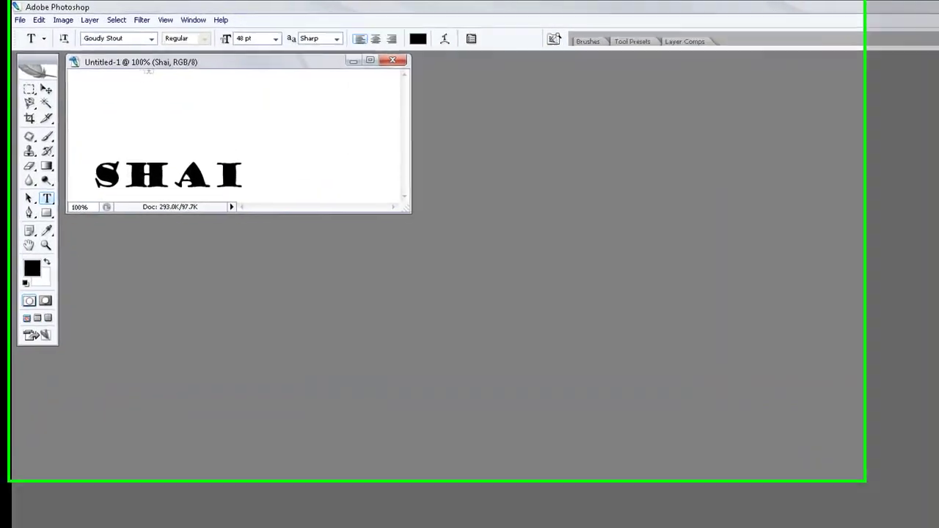
Set the name text's font to Blackoak Std and shift the text slightly to the left
click(152, 37)
drag(277, 167, 298, 63)
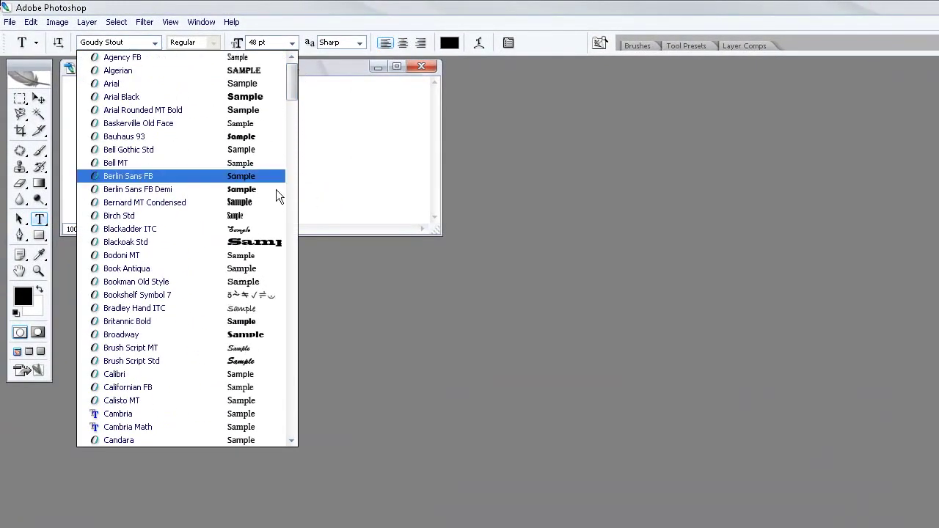
click(262, 245)
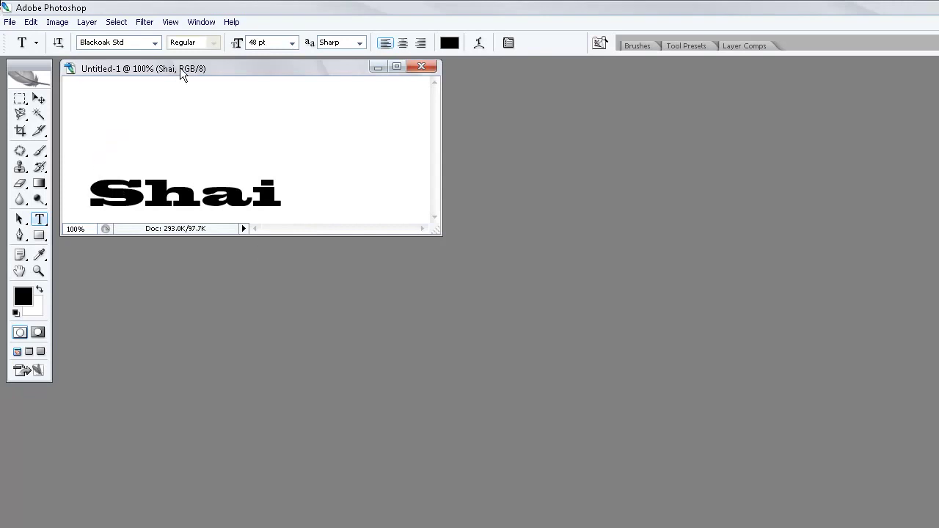
click(41, 97)
drag(174, 205, 163, 204)
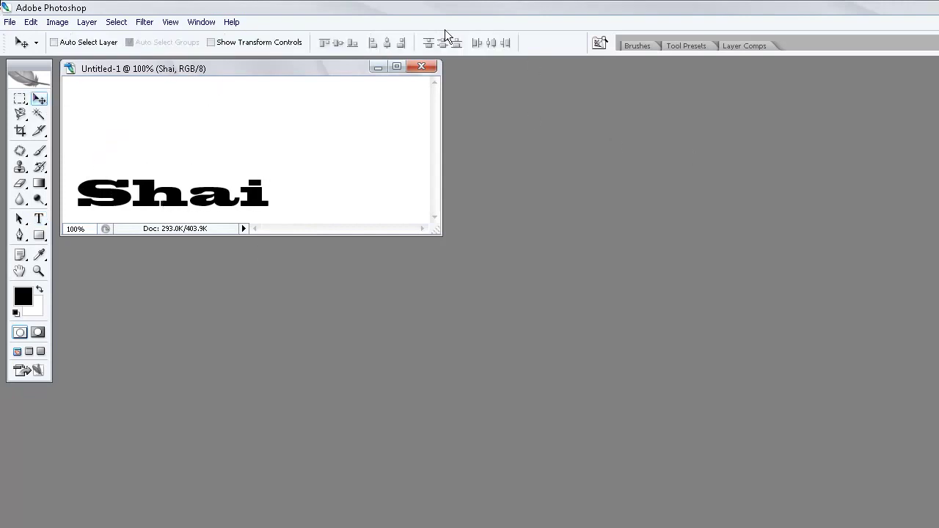
Rasterize the text and apply the Note Paper sketch filter with image balance 26, graininess 20 and relief 11
click(144, 22)
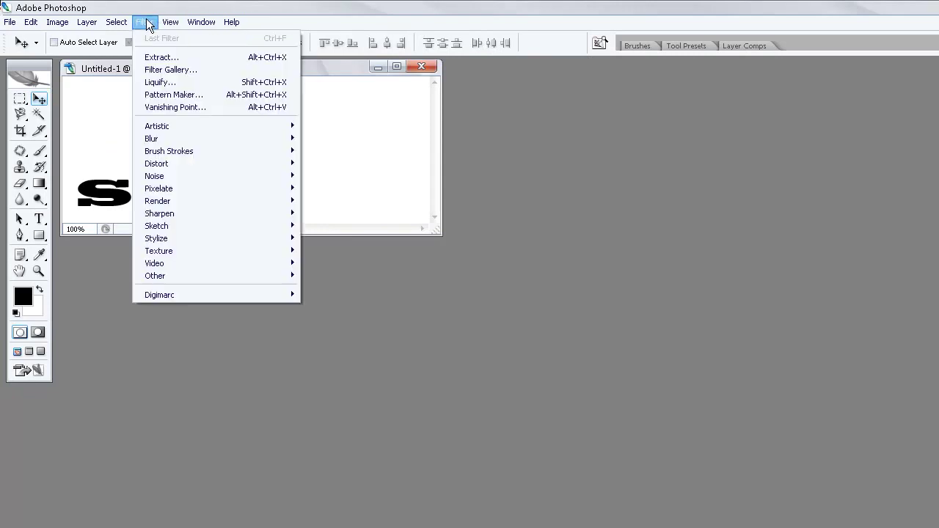
mouse_move(196, 202)
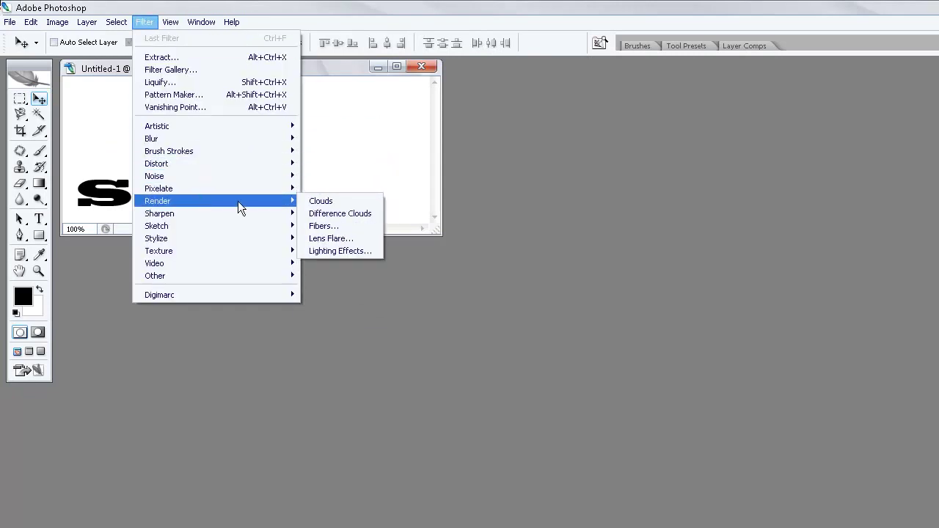
mouse_move(225, 224)
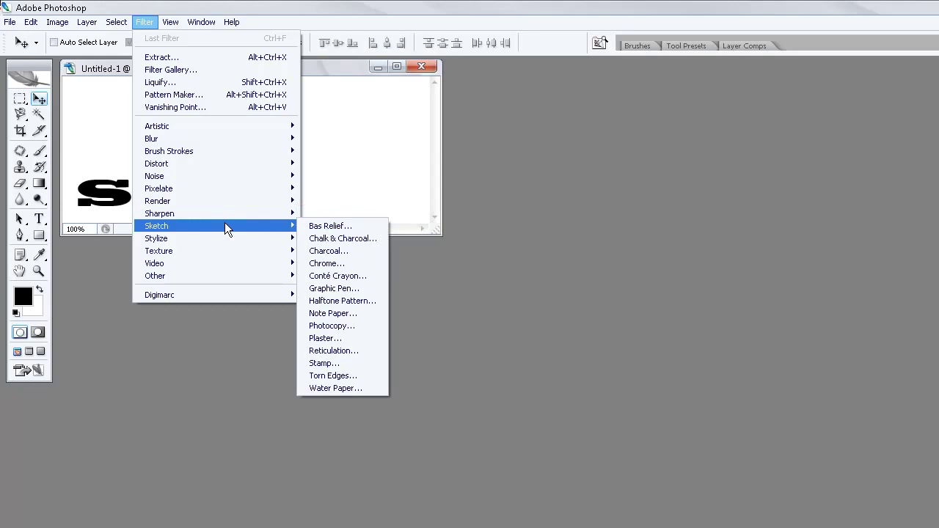
click(339, 313)
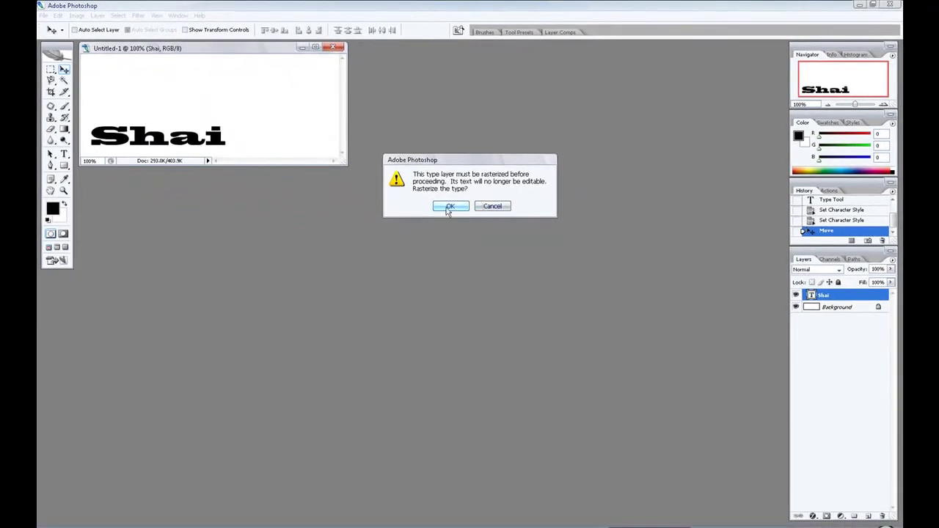
click(449, 209)
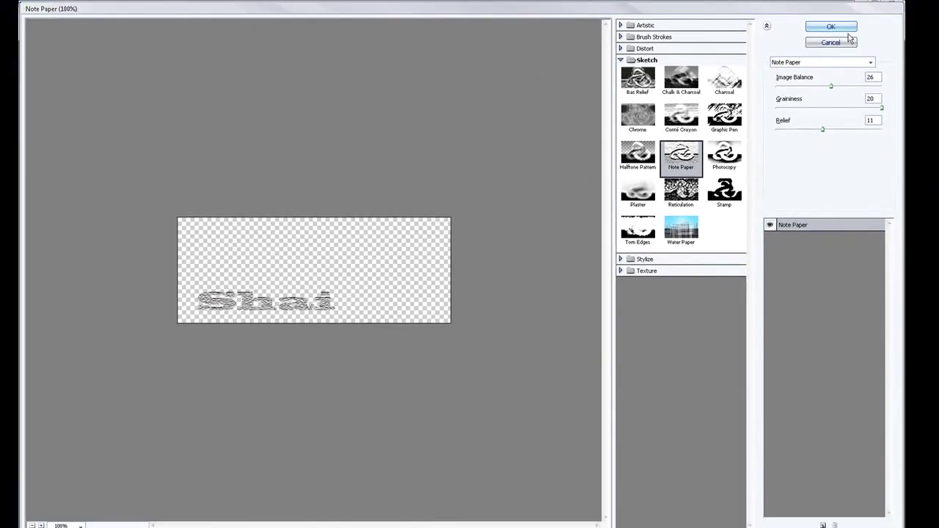
click(836, 35)
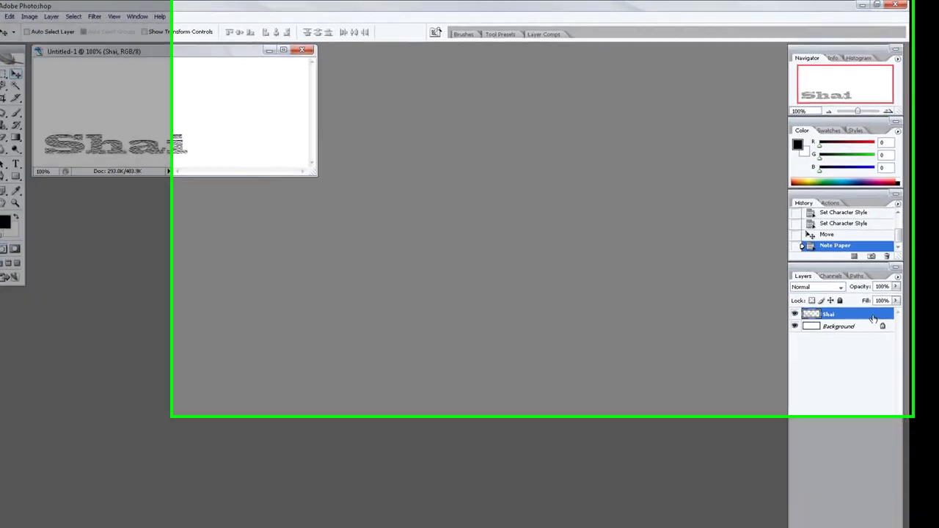
Add a Normal-mode drop shadow to the text layer with distance 6 px, spread 100% and size 3 px, and move the text toward the canvas centre
right_click(869, 297)
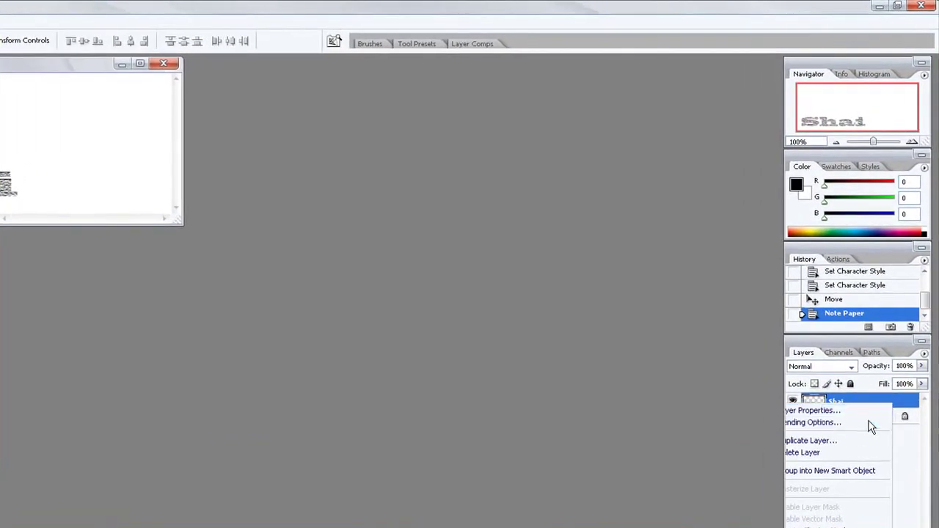
click(868, 422)
click(465, 187)
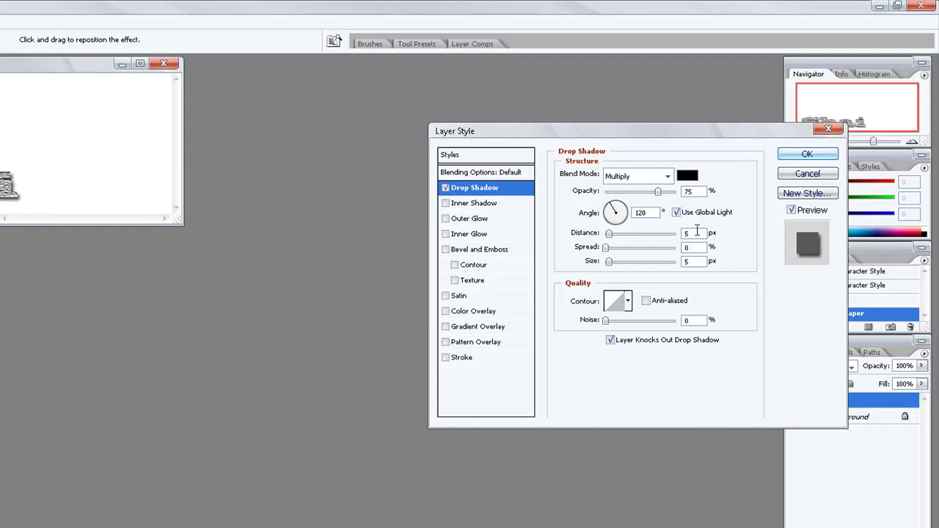
key(Tab)
text(100)
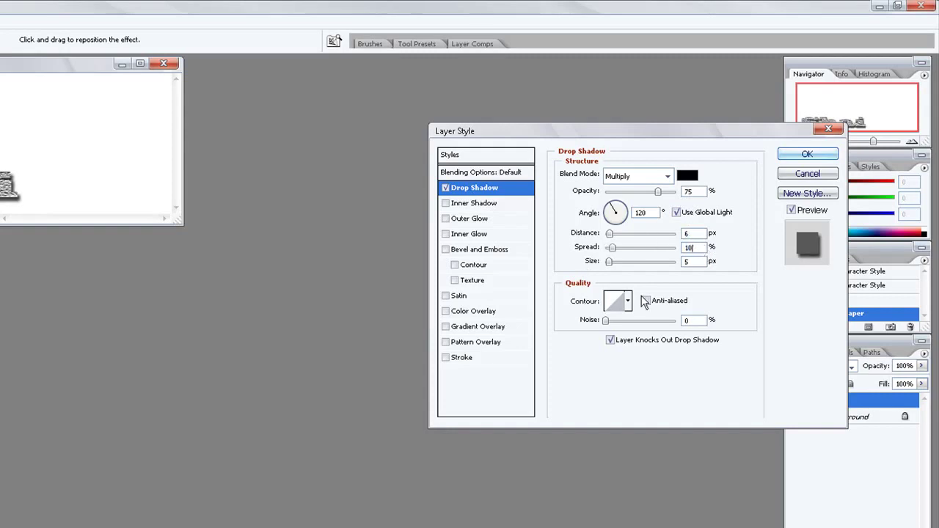
text(3)
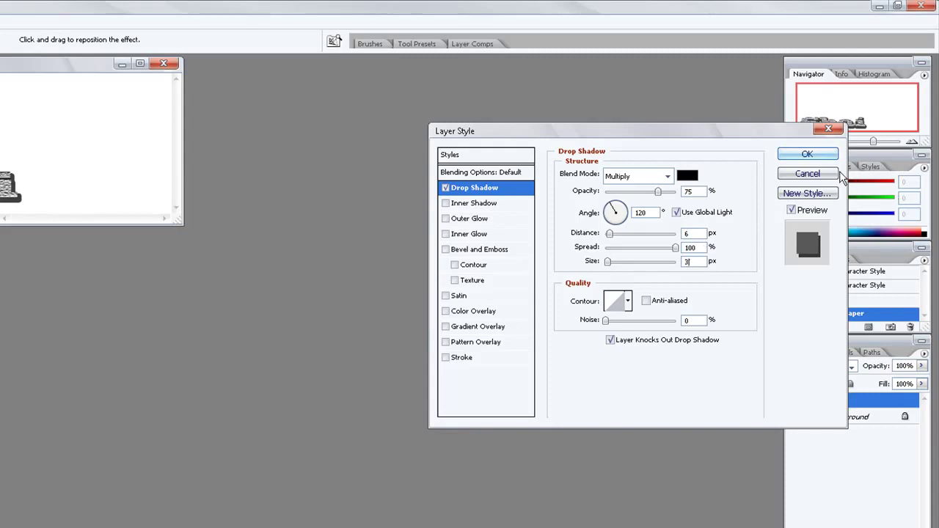
click(661, 179)
click(650, 191)
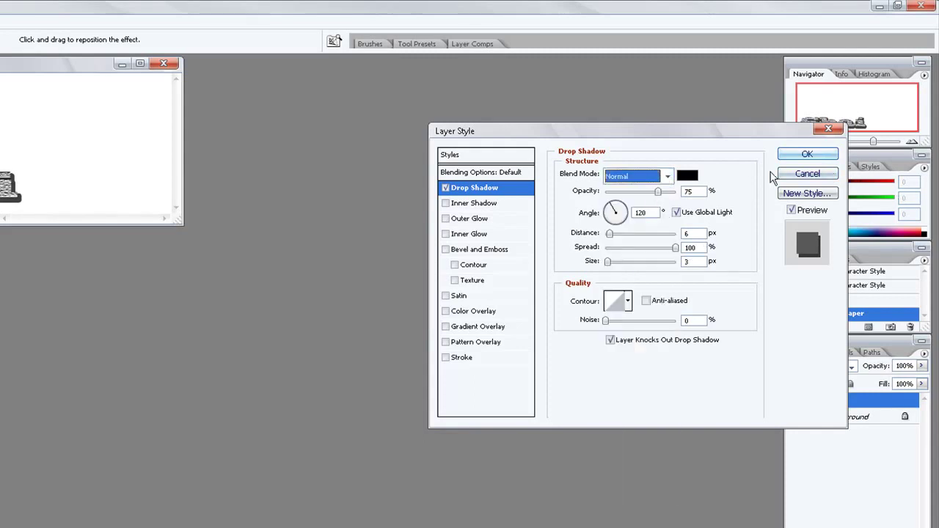
click(808, 154)
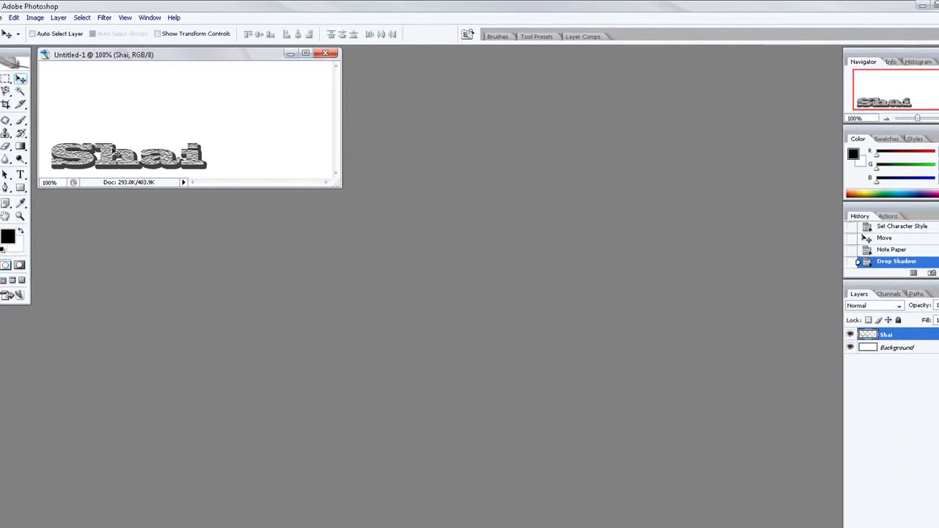
drag(148, 164, 187, 137)
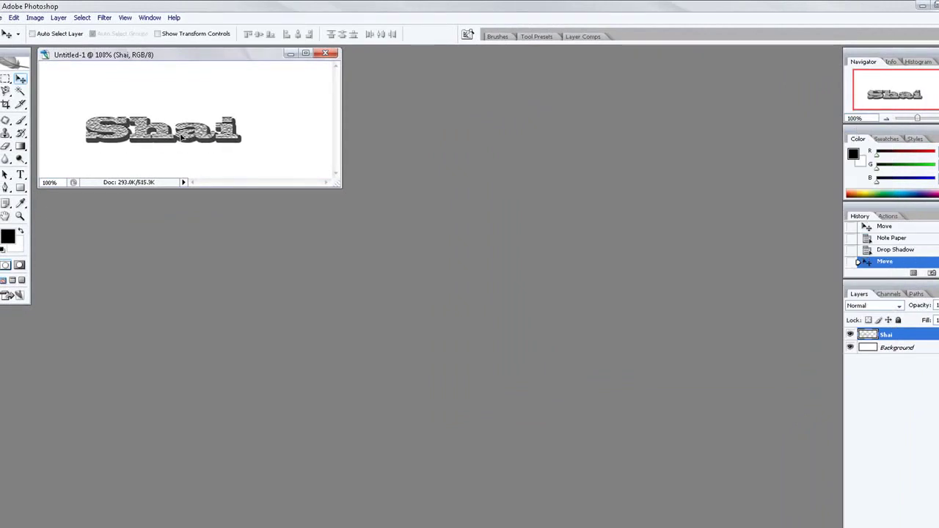
Add a Satin effect to the text layer and set its color to red, ff0000
right_click(882, 339)
click(872, 350)
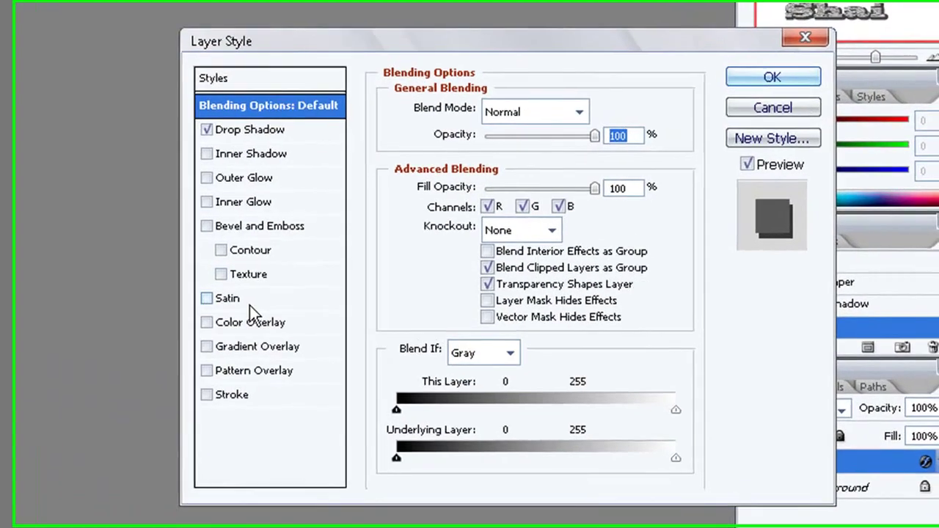
click(583, 246)
click(574, 109)
drag(367, 180, 445, 126)
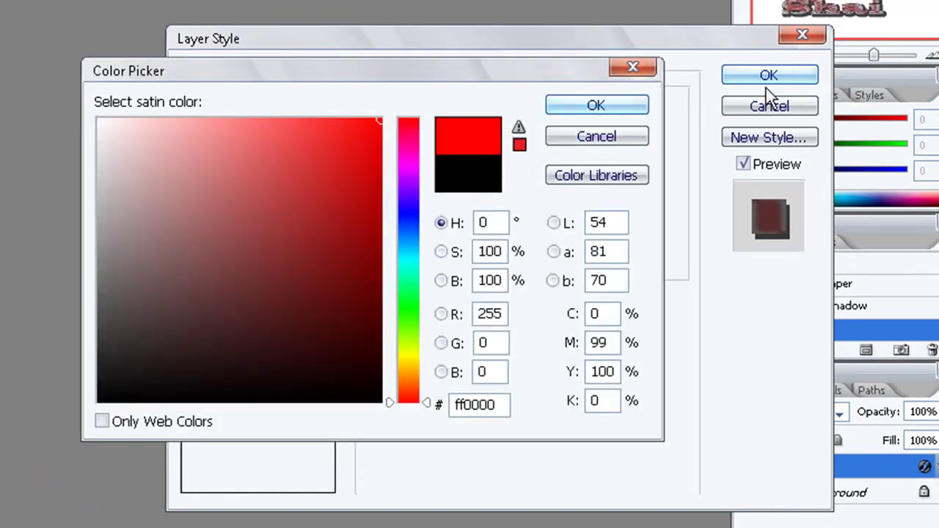
click(605, 102)
Set the Satin effect's opacity to 75% and its angle to 120°
double_click(592, 138)
text(75)
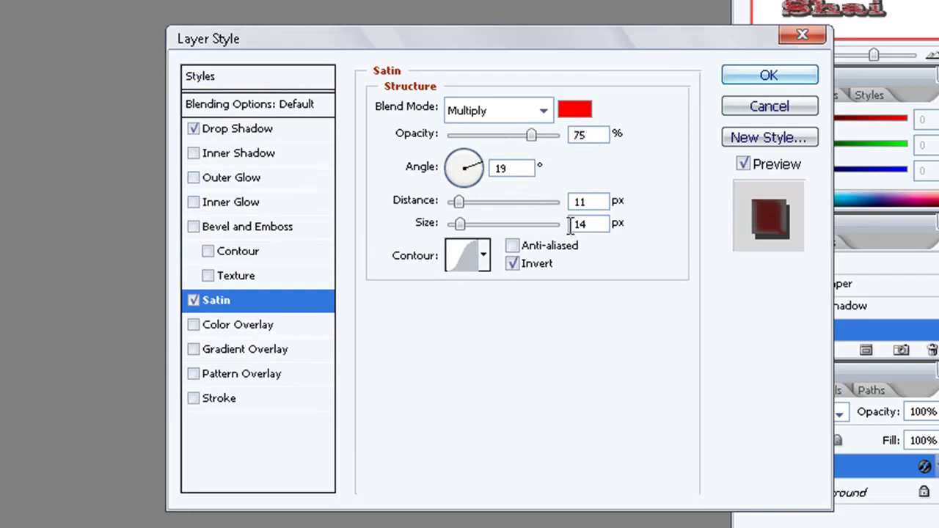
double_click(500, 168)
text(120)
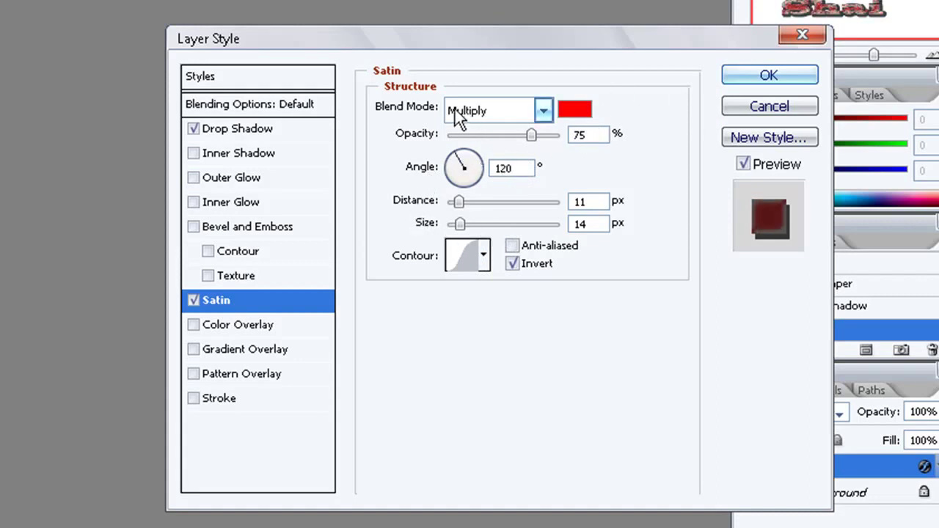
Try the Color Burn and Screen blend modes for the Satin effect
click(543, 111)
click(521, 134)
click(520, 106)
click(487, 224)
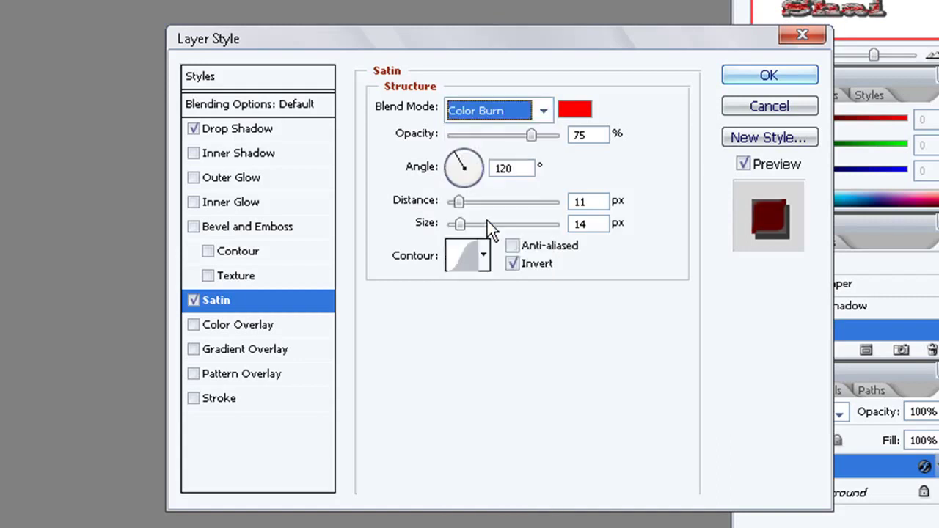
click(517, 112)
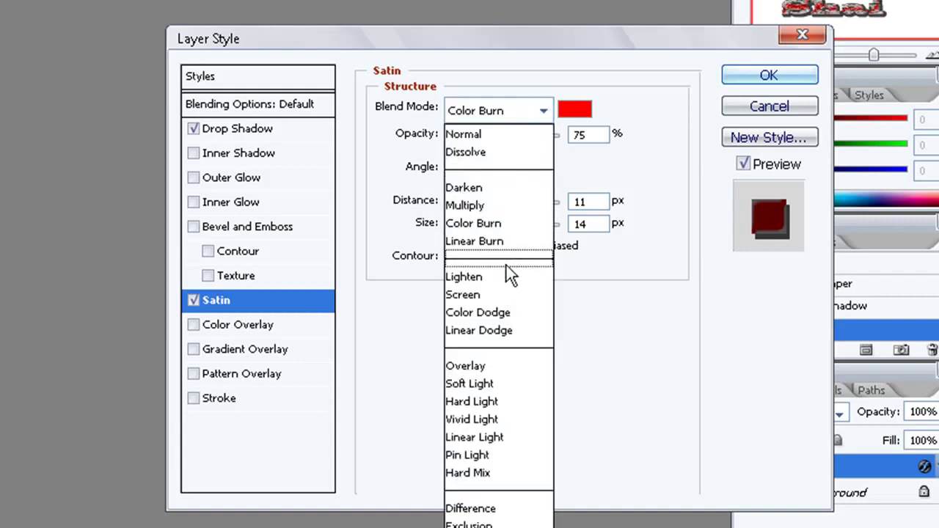
click(490, 296)
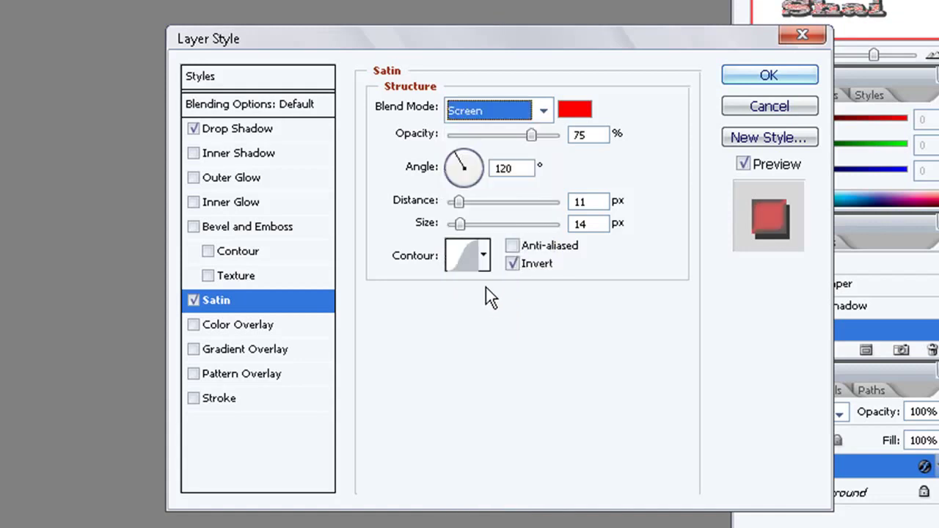
Set the Satin blend mode to Hard Light and add an Inner Shadow with distance 0 px and size 0 px
click(527, 107)
click(499, 401)
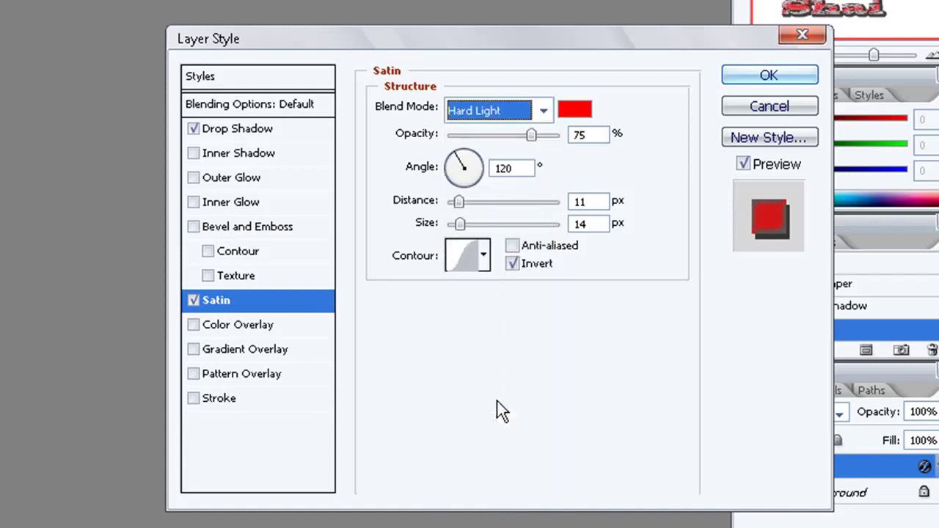
click(222, 155)
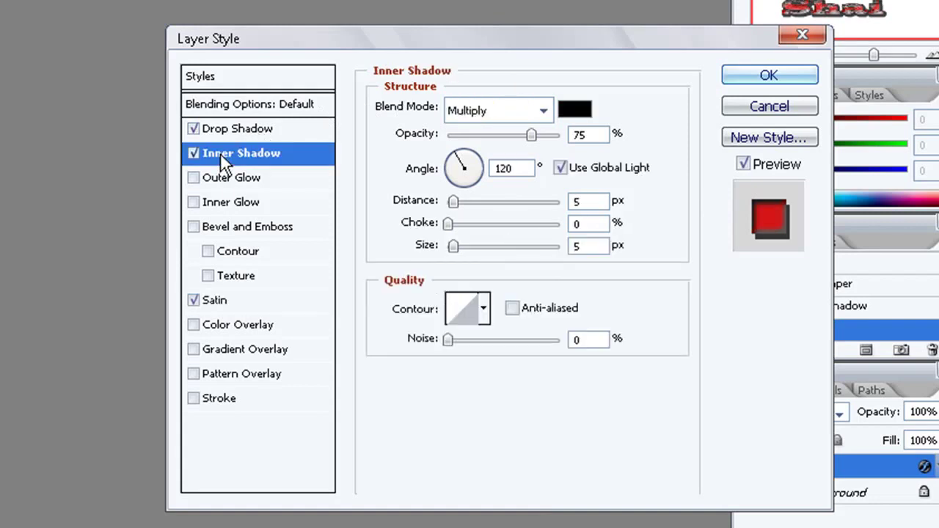
key(BackSpace)
text(0)
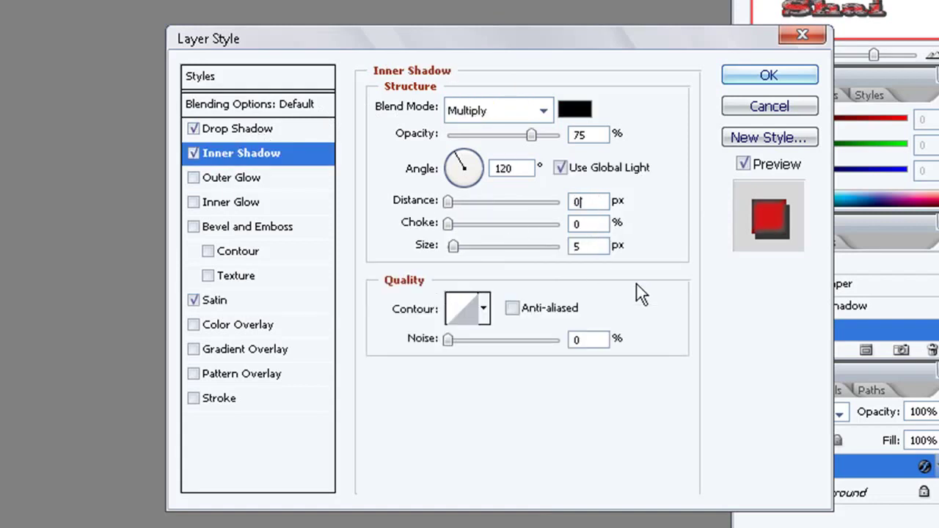
double_click(602, 246)
text(0)
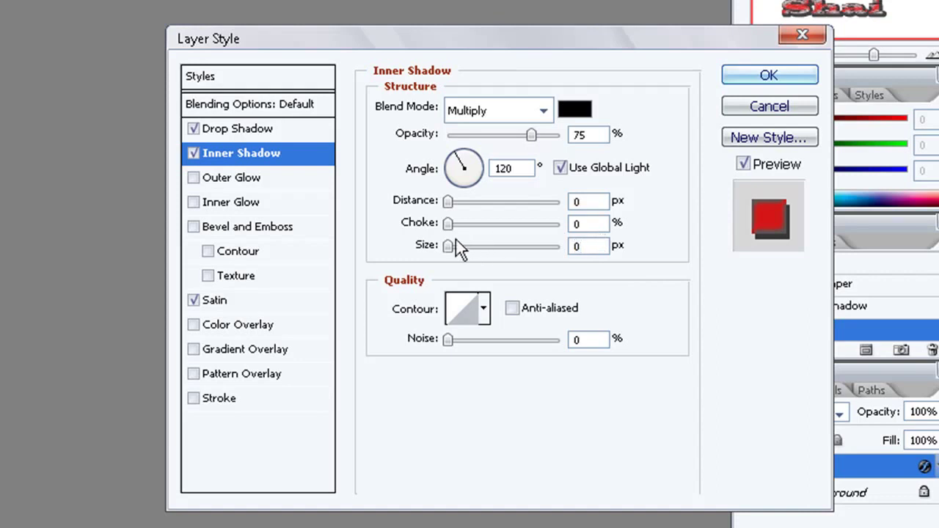
Add an Outer Glow to the text layer and set its size to 0 px
click(214, 179)
double_click(588, 291)
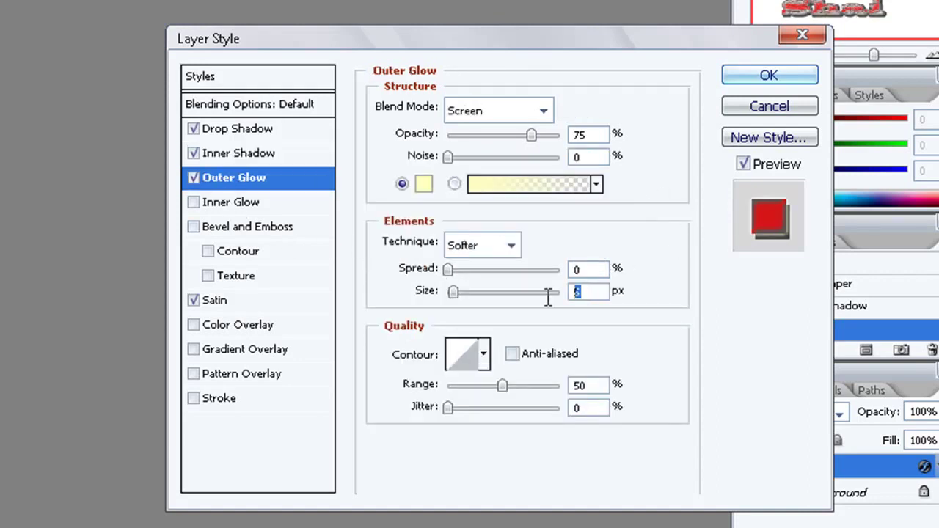
text(0)
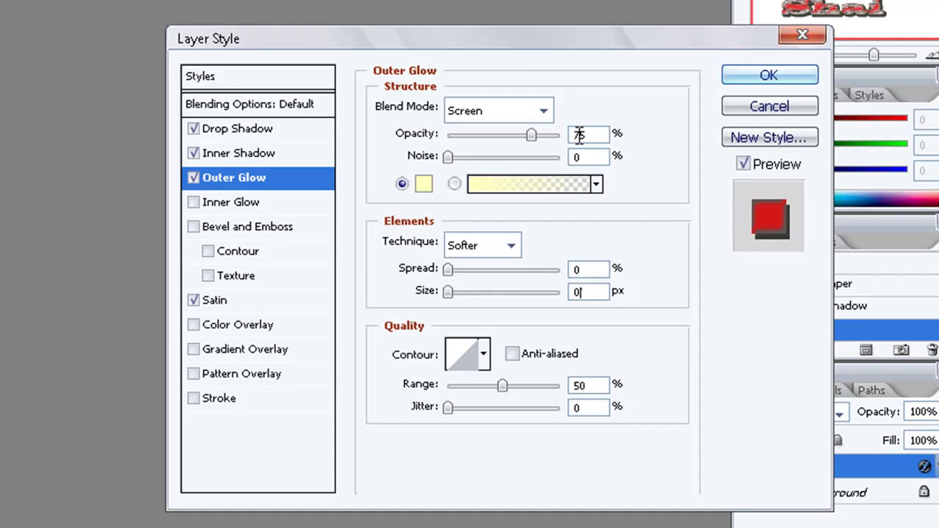
Add an Inner Glow to the text layer and set its size to 0 px
click(231, 203)
double_click(593, 314)
text(0)
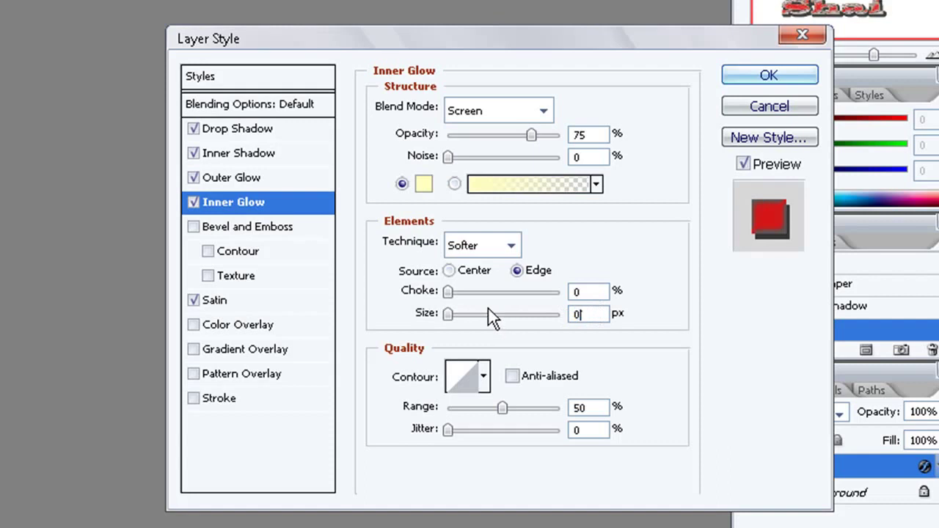
Add a Bevel and Emboss with a size of 0 px and enable its Contour and Texture options
click(217, 228)
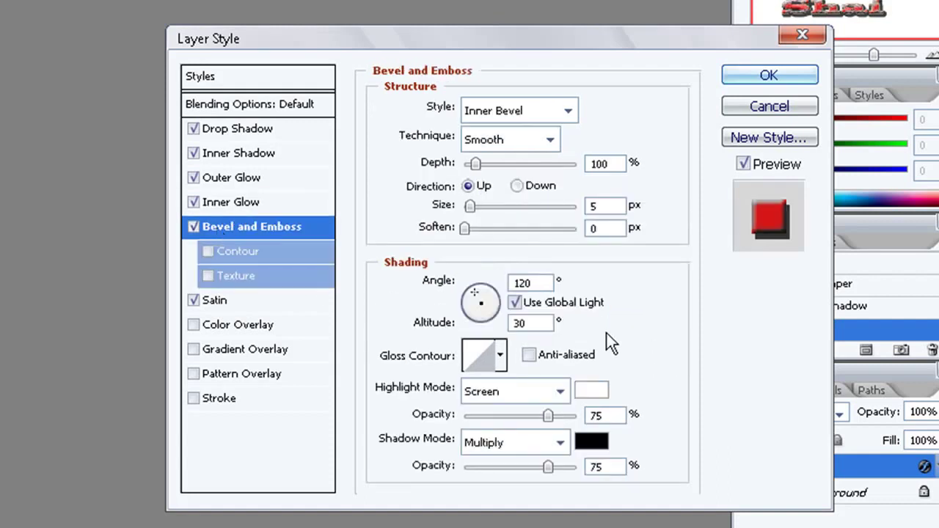
double_click(595, 207)
text(0)
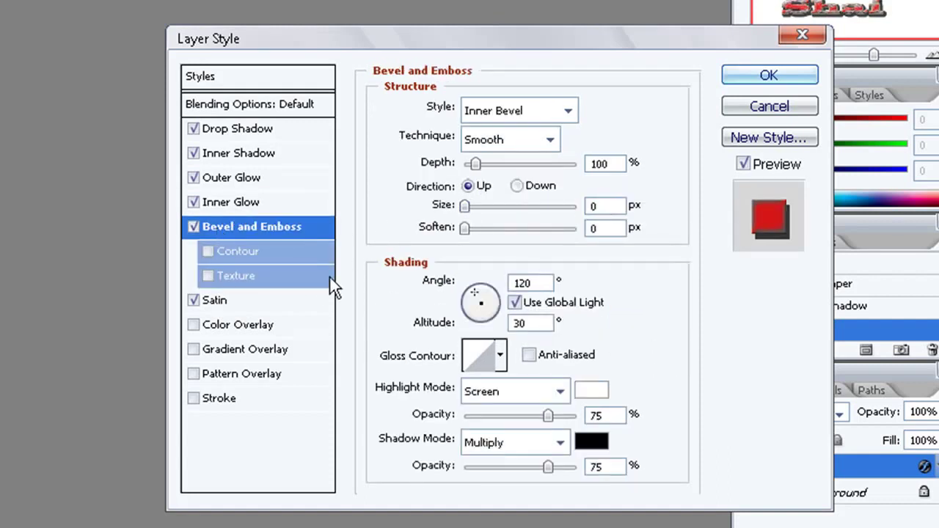
click(235, 254)
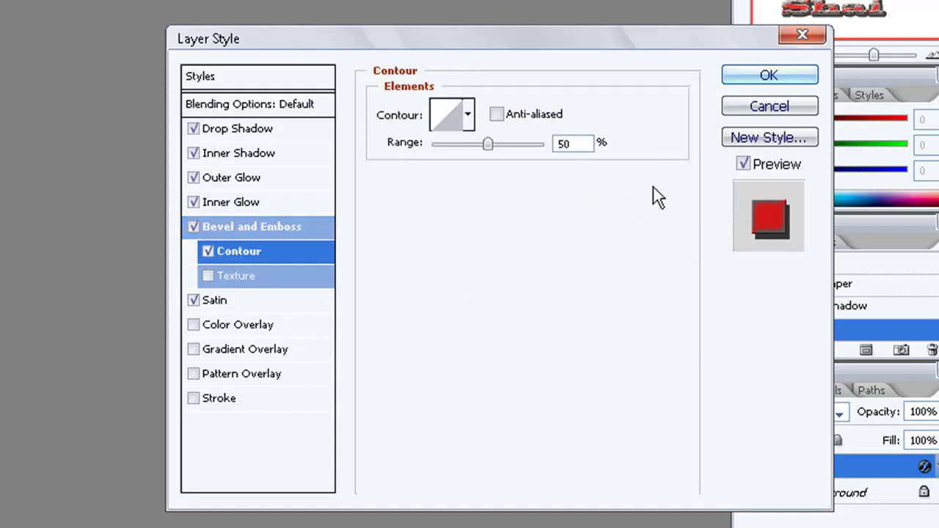
click(252, 277)
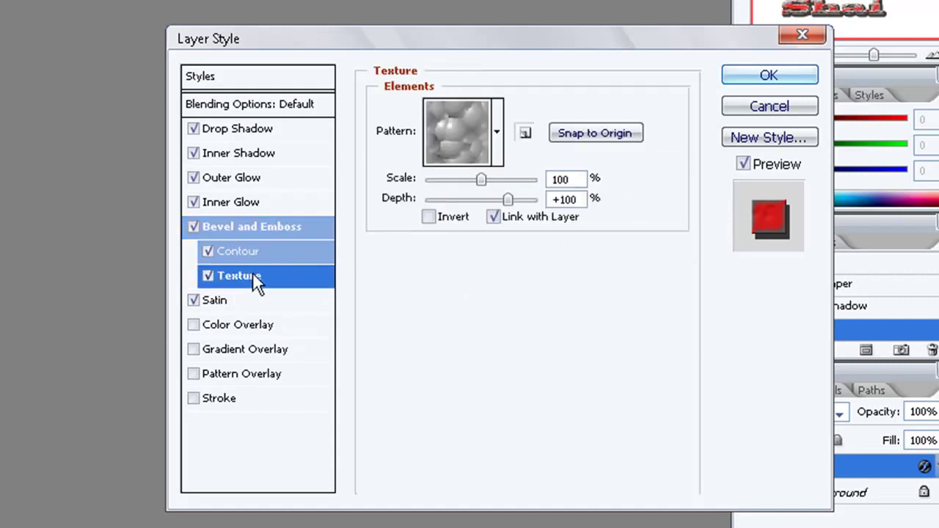
Try the Color Overlay, Gradient Overlay and Pattern Overlay effects on the text layer
click(237, 327)
click(192, 327)
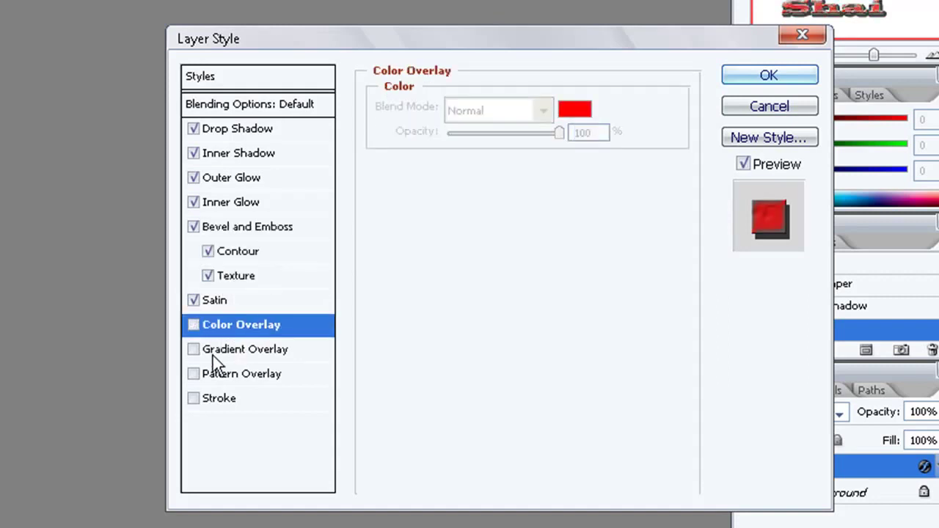
click(229, 352)
click(194, 350)
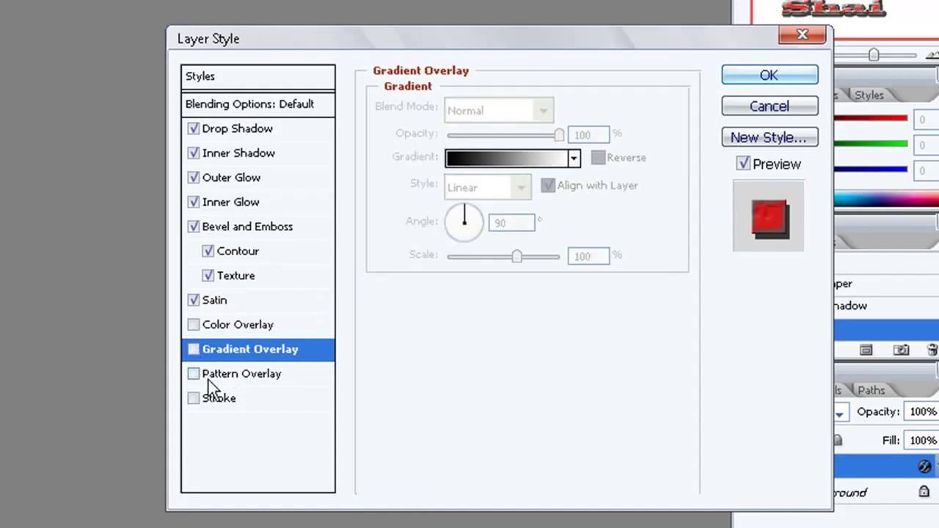
click(200, 374)
click(200, 375)
Add a Stroke to the text layer with white (ffffff) as its colour and its position set to Center
click(207, 402)
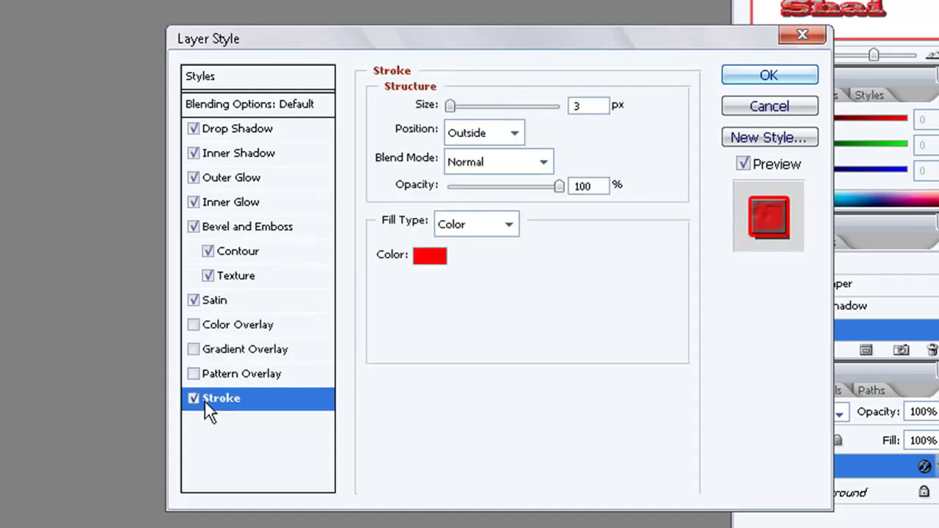
click(583, 105)
click(430, 255)
click(355, 395)
mouse_move(355, 395)
mouse_down()
mouse_move(298, 357)
mouse_move(47, 81)
mouse_up()
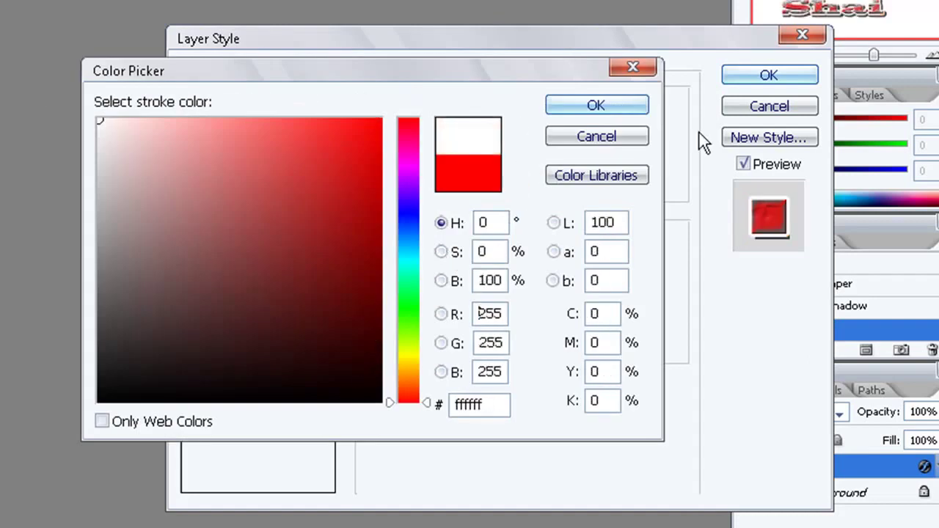
click(618, 104)
click(481, 135)
click(469, 194)
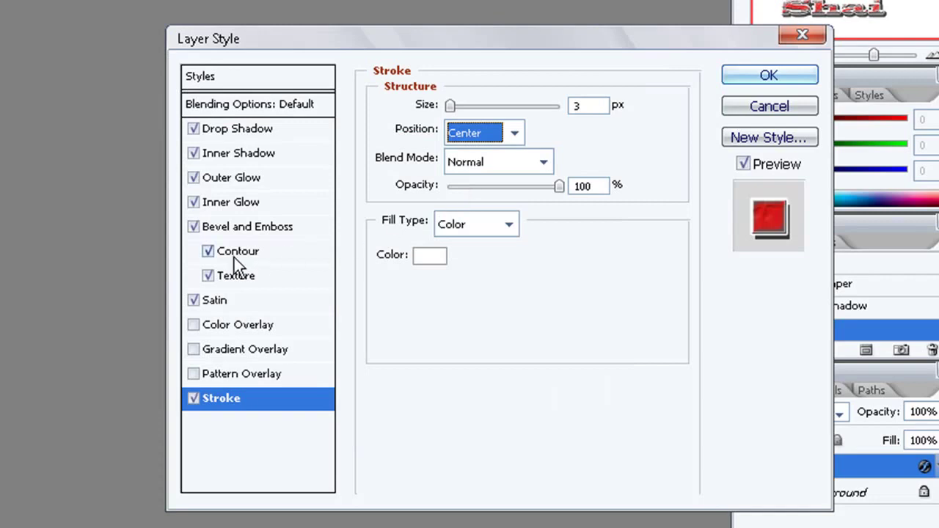
Try stroke sizes of 5, 10 and 2 px, and return the size to 3 px
double_click(588, 104)
text(5)
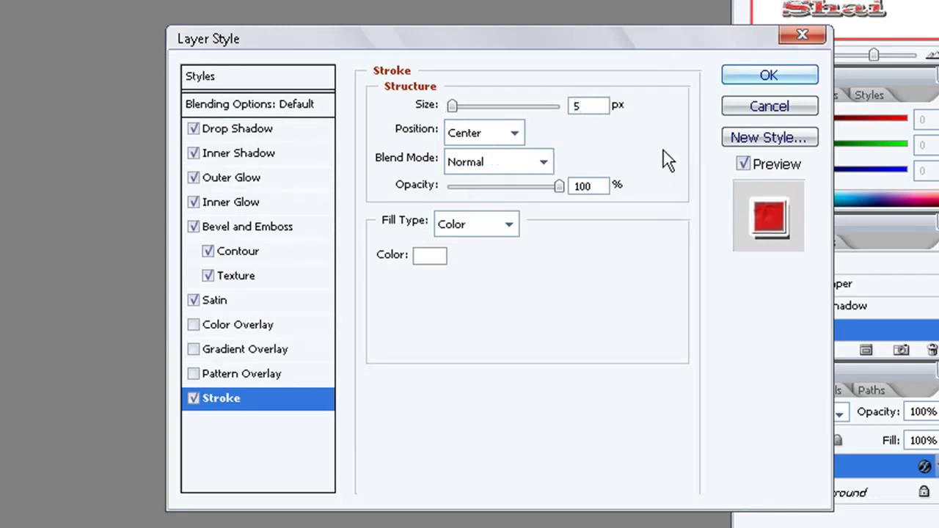
key(BackSpace)
text(10)
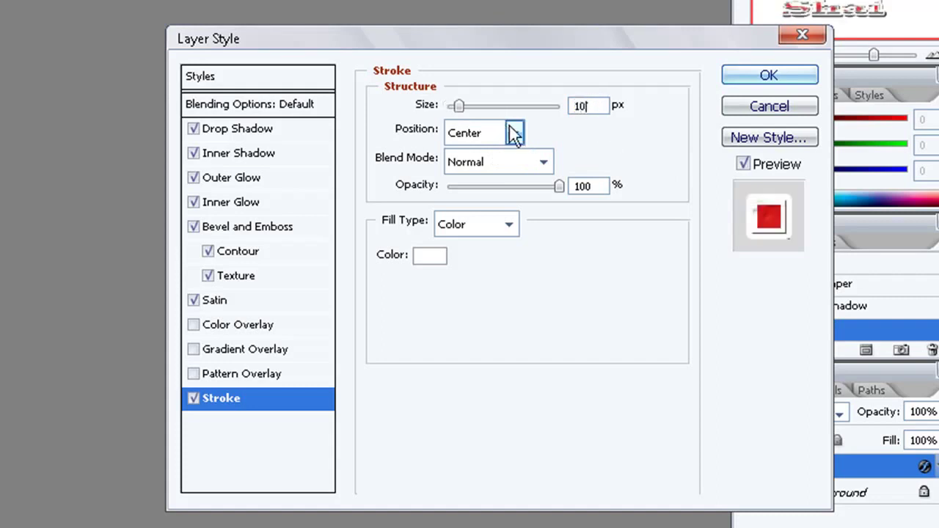
double_click(597, 108)
text(1)
key(BackSpace)
text(2)
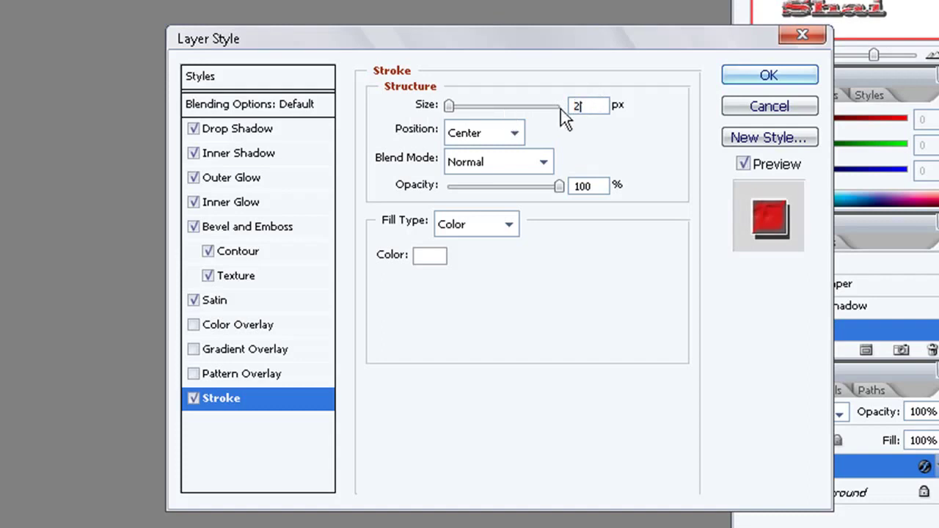
double_click(600, 107)
text(5)
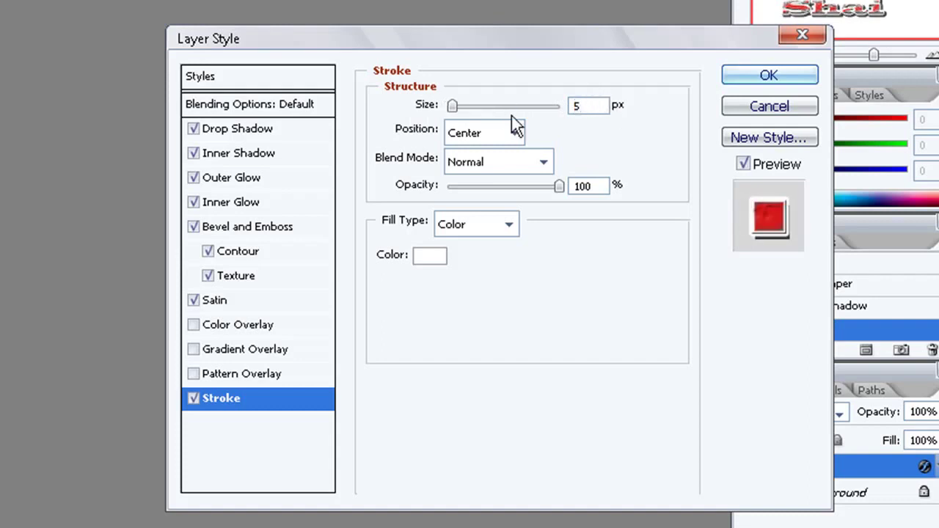
double_click(586, 106)
text(3)
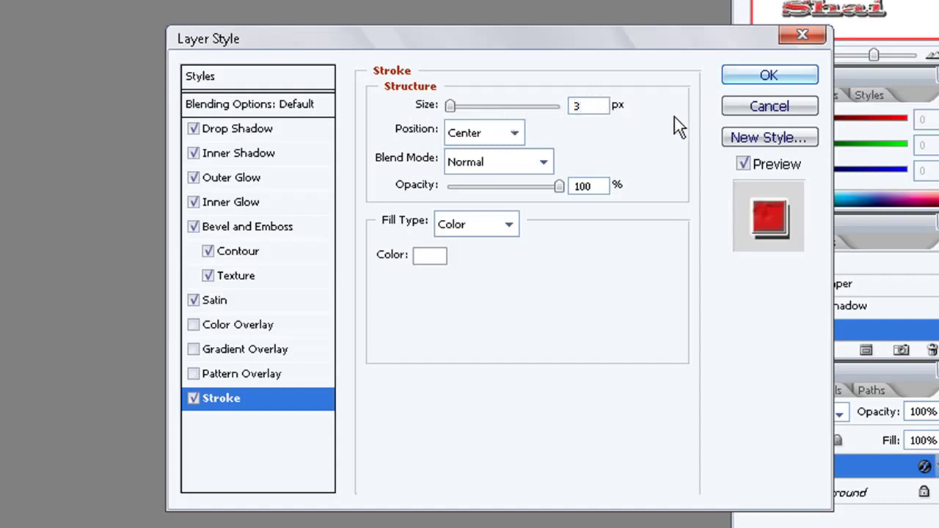
Go through the Stroke blend modes, settle on Saturation and apply the layer style
click(544, 162)
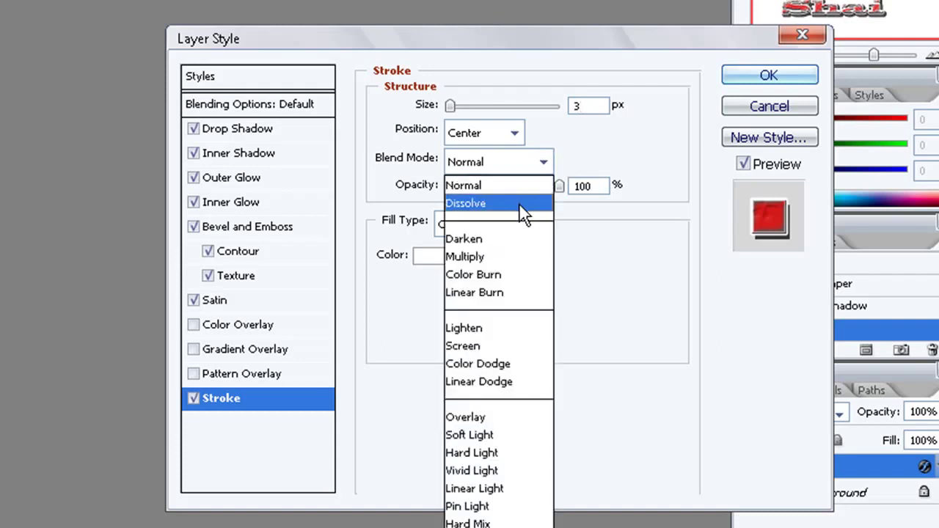
click(520, 204)
key(Down)
key(Down)
key(Down)
key(Down)
key(Down)
key(Down)
key(Down)
key(Down)
key(Down)
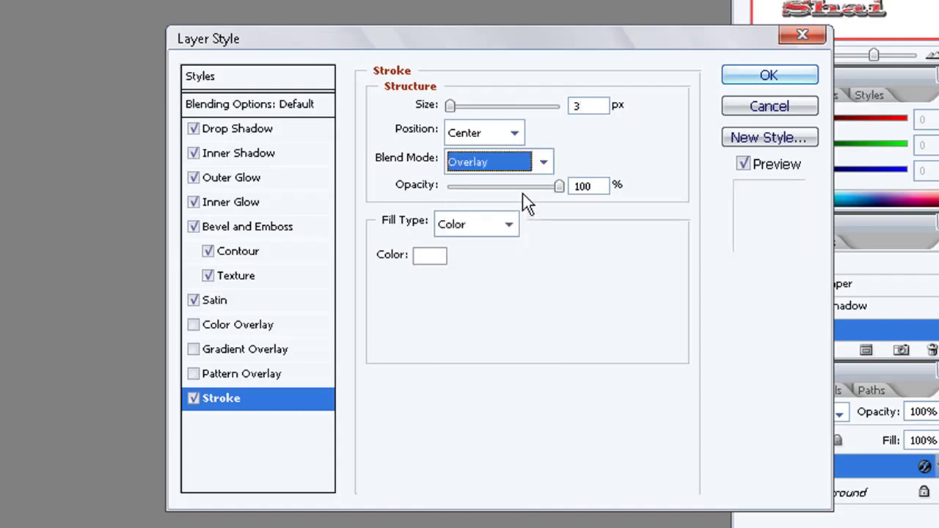
key(Down)
key(Down)
key(Down)
key(Down)
key(Down)
key(Down)
key(Down)
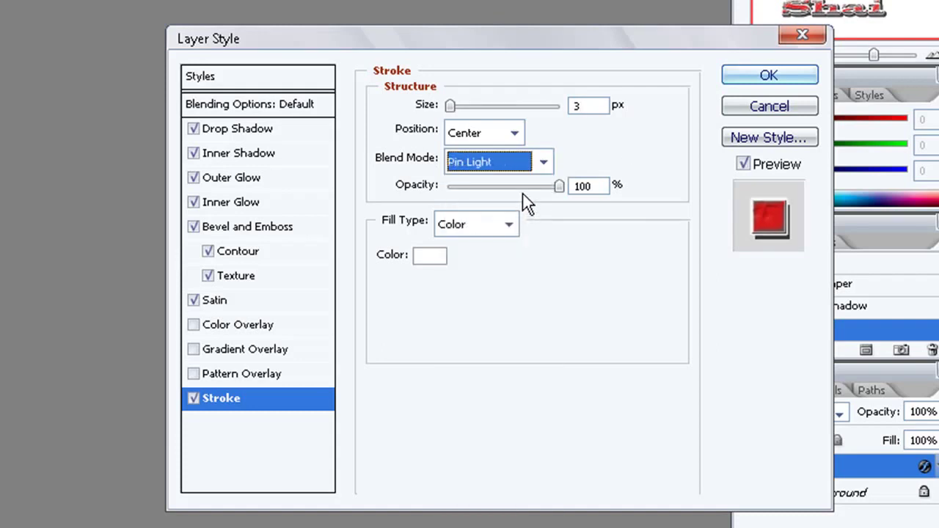
key(Down)
key(Down)
key(Down)
key(Down)
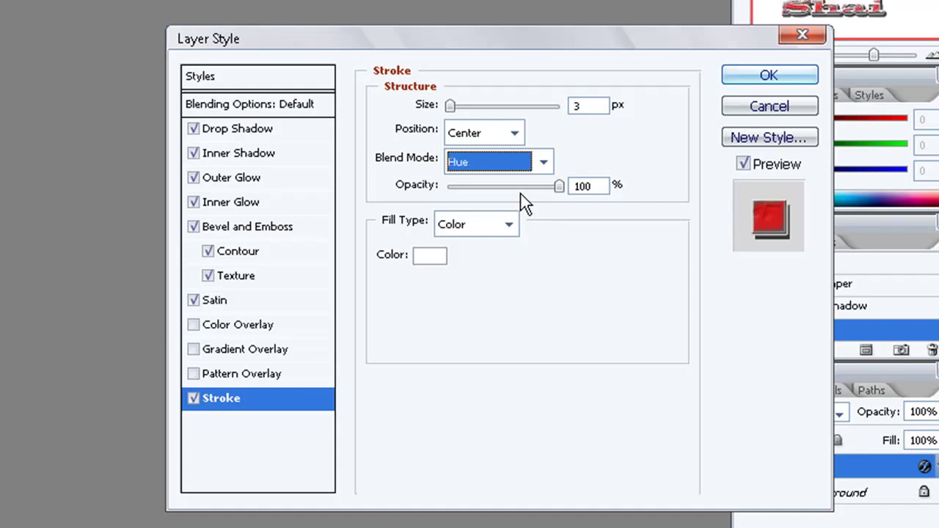
key(Up)
key(shift+Tab)
key(shift+Tab)
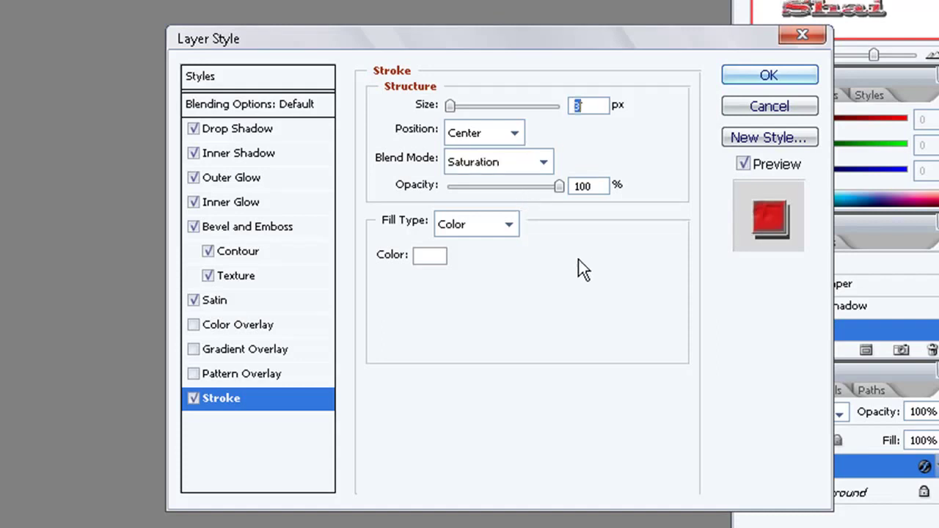
click(748, 77)
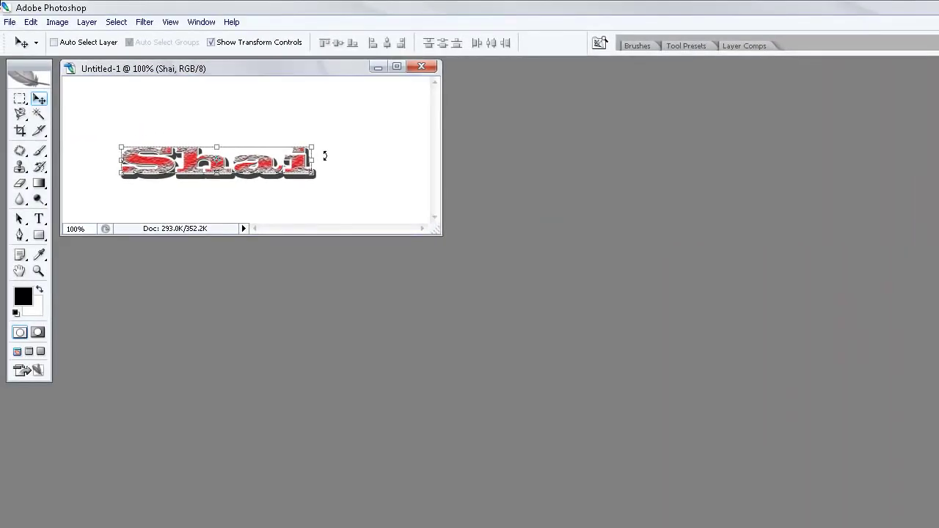
Rotate the name text counter-clockwise and enlarge it with Free Transform, and hide the transform controls
key(ctrl+t)
drag(325, 154, 345, 110)
drag(248, 169, 246, 148)
click(39, 99)
click(572, 286)
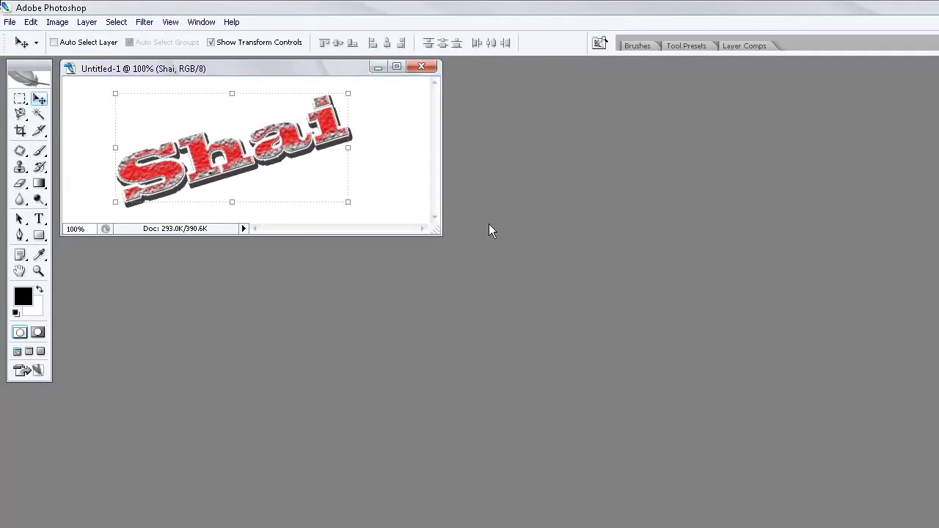
click(211, 42)
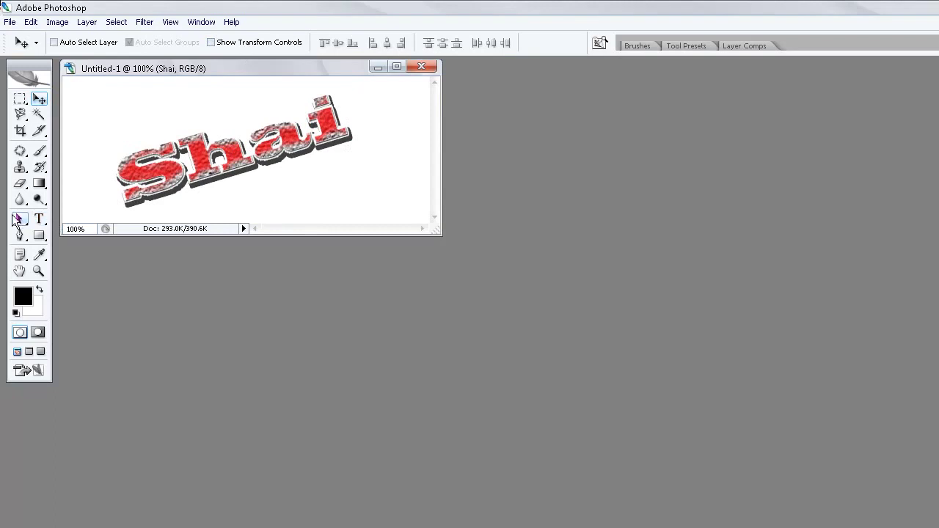
Paint a textured mark over the right half of the image with the 314 px brush on the name layer
click(41, 149)
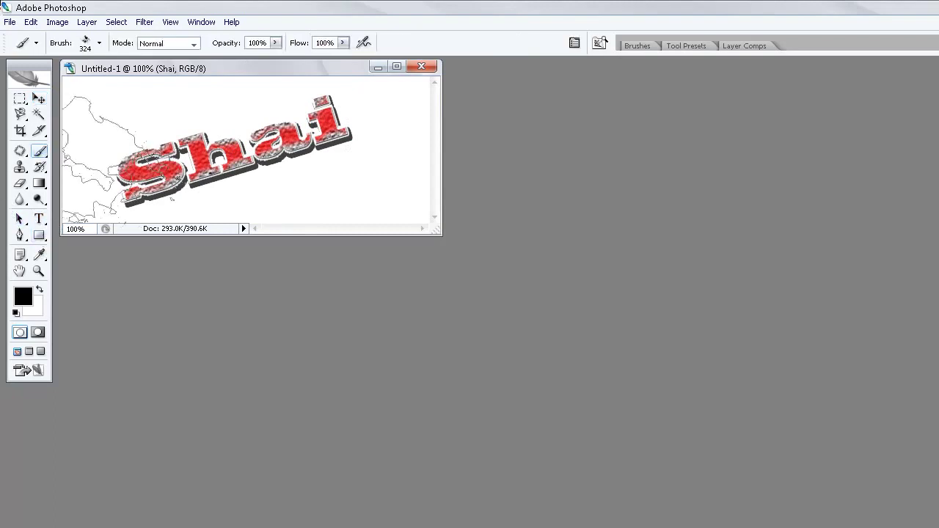
right_click(260, 141)
drag(415, 251, 415, 315)
click(374, 317)
key(Return)
mouse_move(381, 184)
mouse_down()
mouse_move(345, 158)
mouse_move(308, 169)
mouse_move(286, 191)
mouse_up()
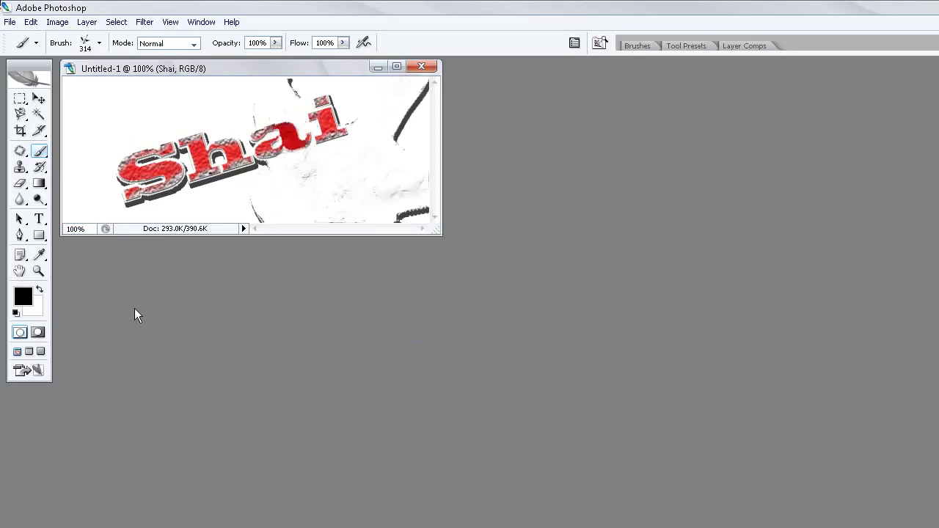
Try textured marks over the left half of the image with the 314 px and 351 px brushes
mouse_move(168, 191)
mouse_down()
mouse_move(110, 169)
mouse_move(176, 139)
mouse_up()
mouse_move(3, 336)
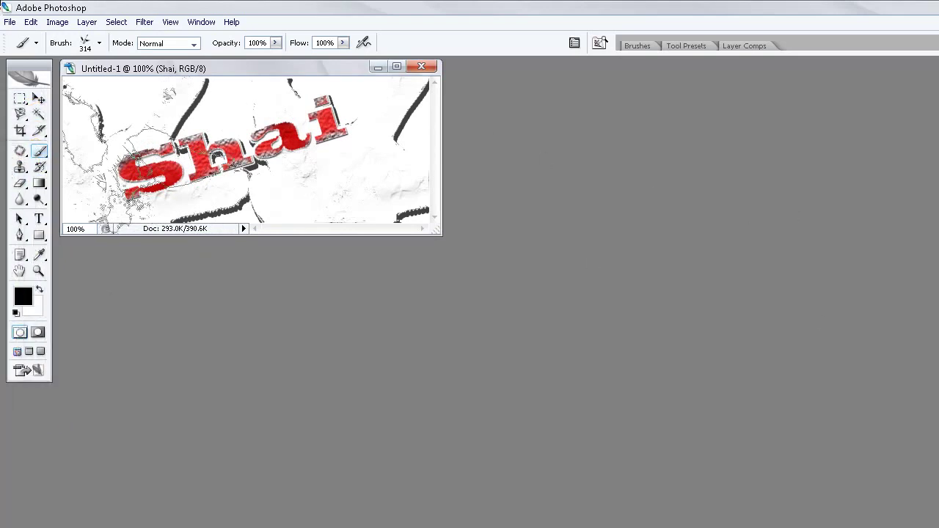
drag(367, 176, 315, 154)
right_click(315, 154)
click(375, 303)
key(Return)
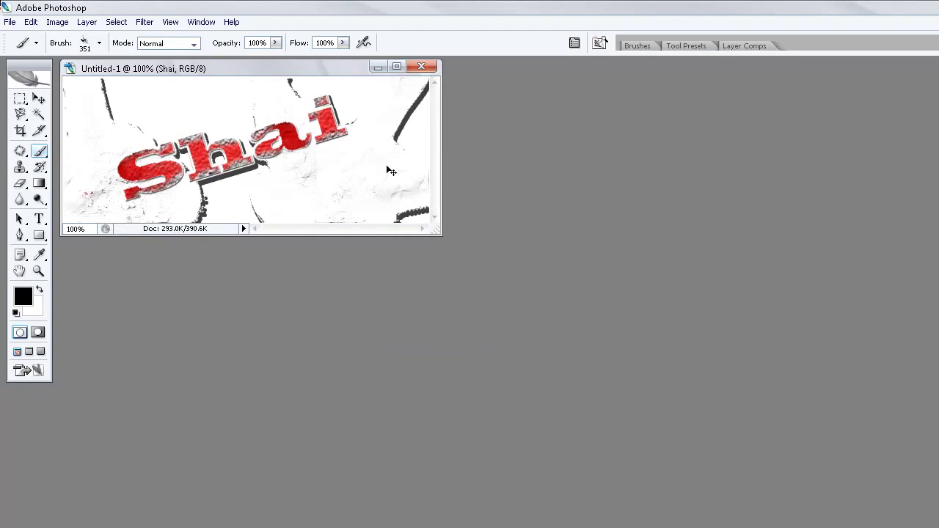
Paint textured marks over the left half of the image with the 278 px and 324 px brushes
right_click(421, 182)
drag(426, 172, 418, 172)
key(Return)
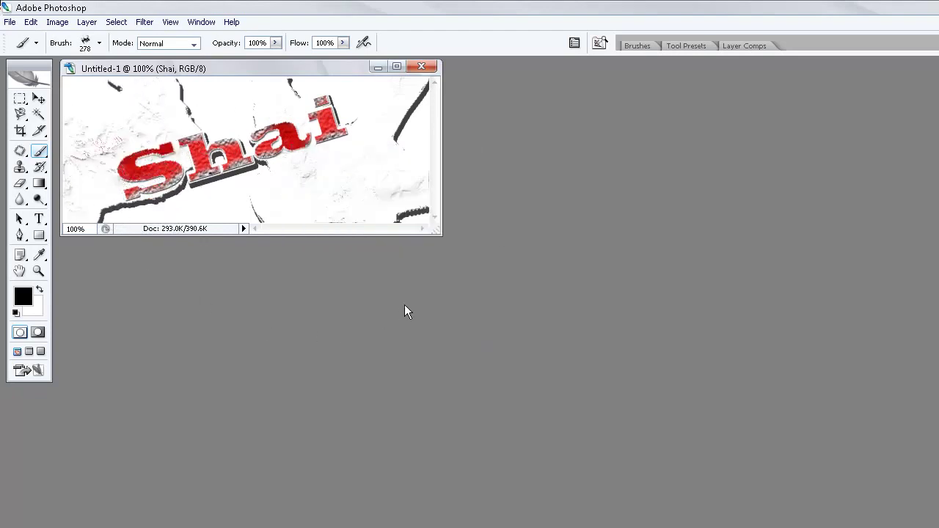
right_click(313, 170)
click(323, 276)
key(Return)
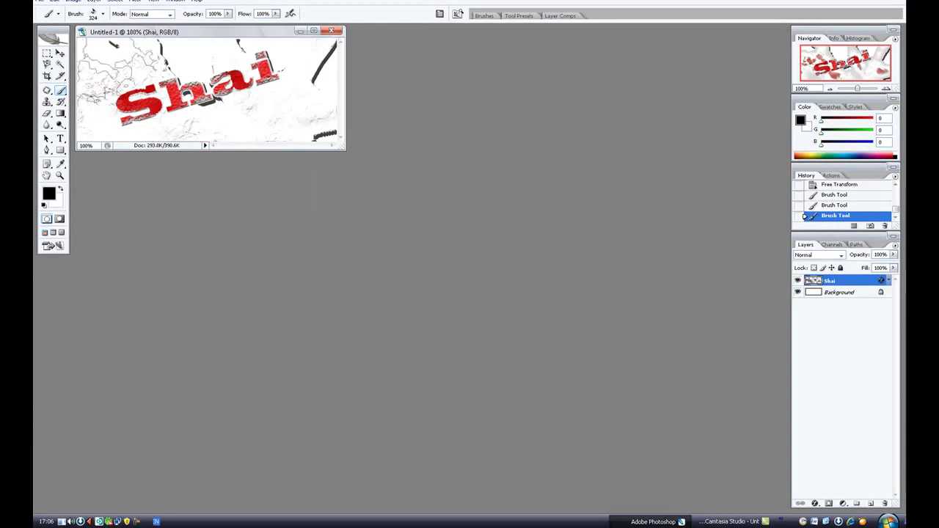
Create a new layer, add the text "LightTwo" in Blackoak Std at 48 pt, and move it to the image's lower edge
click(61, 53)
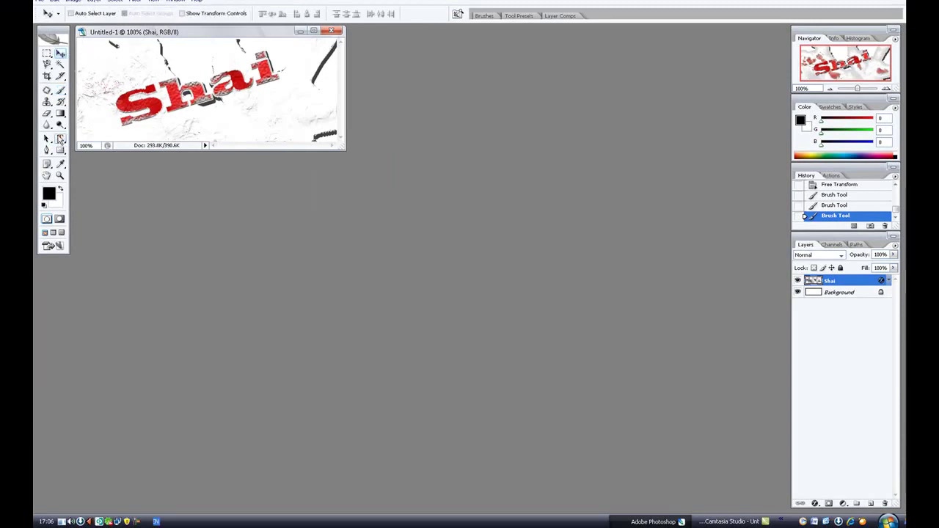
click(871, 503)
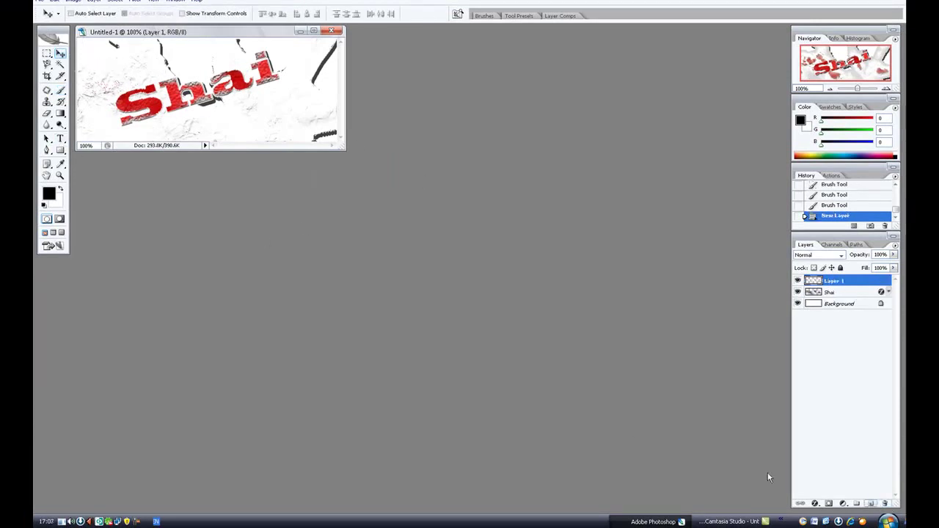
click(60, 138)
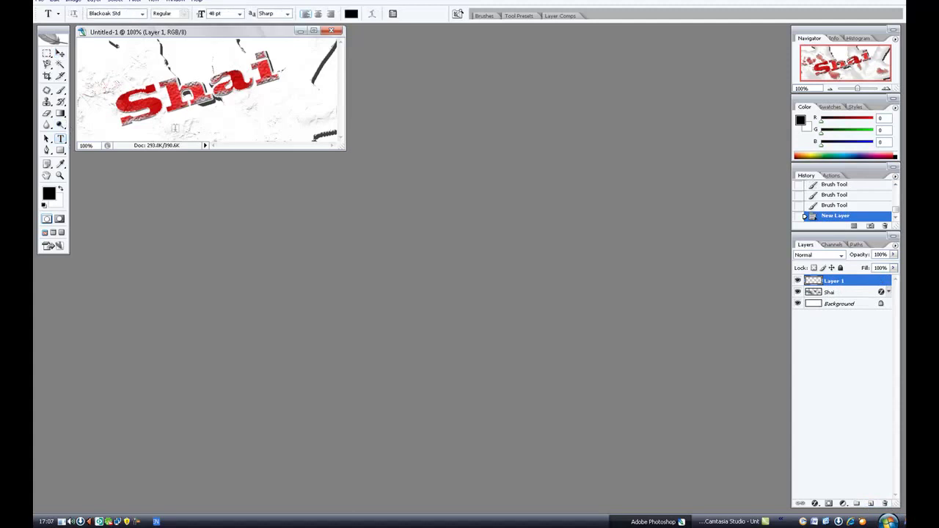
click(162, 129)
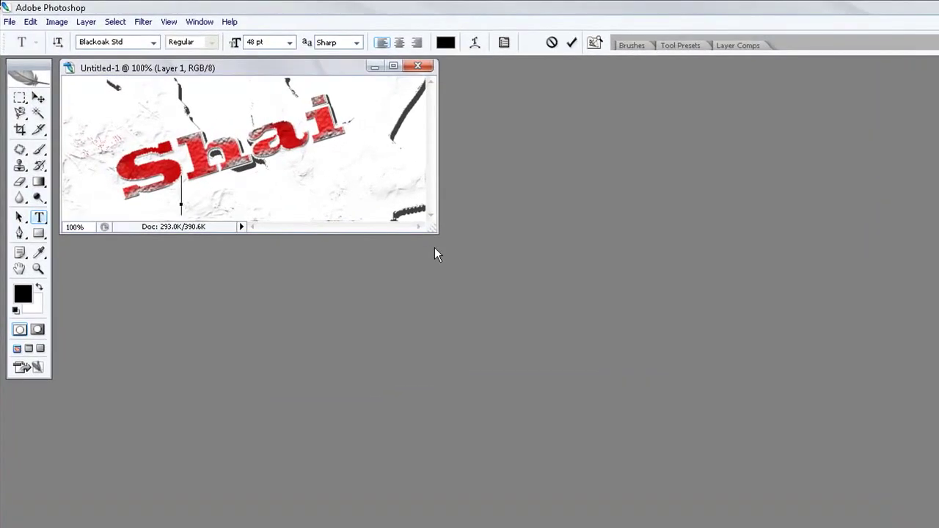
text(Light')
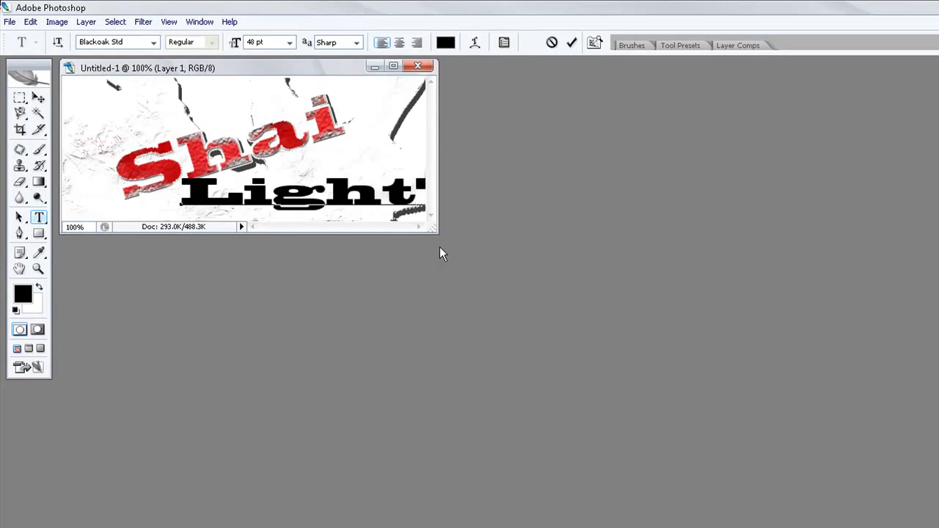
click(39, 98)
drag(307, 205, 190, 224)
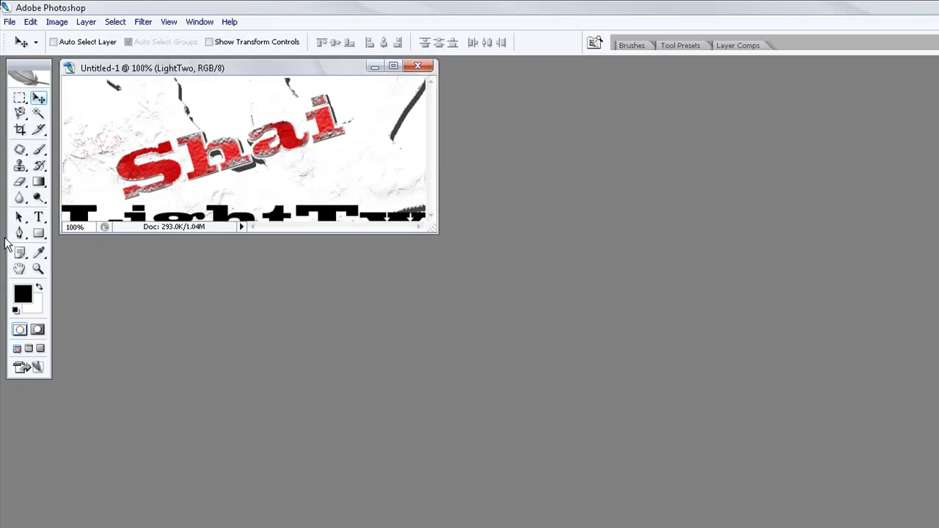
Set the "LightTwo" caption to 36 pt and move it up so it fits inside the image's lower edge
click(38, 216)
click(289, 45)
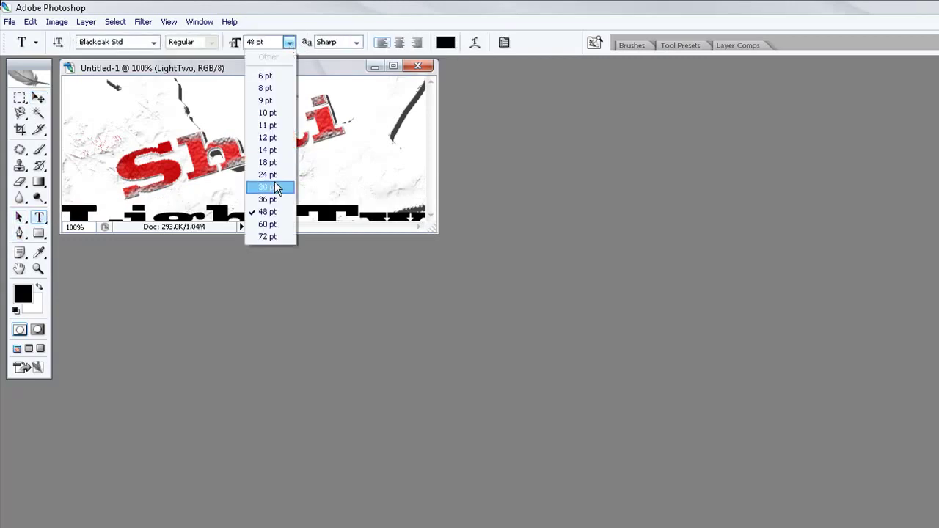
click(273, 198)
click(38, 97)
drag(109, 147, 125, 122)
Change the caption's font to Blackadder ITC and move it into the image's lower-left corner
click(39, 217)
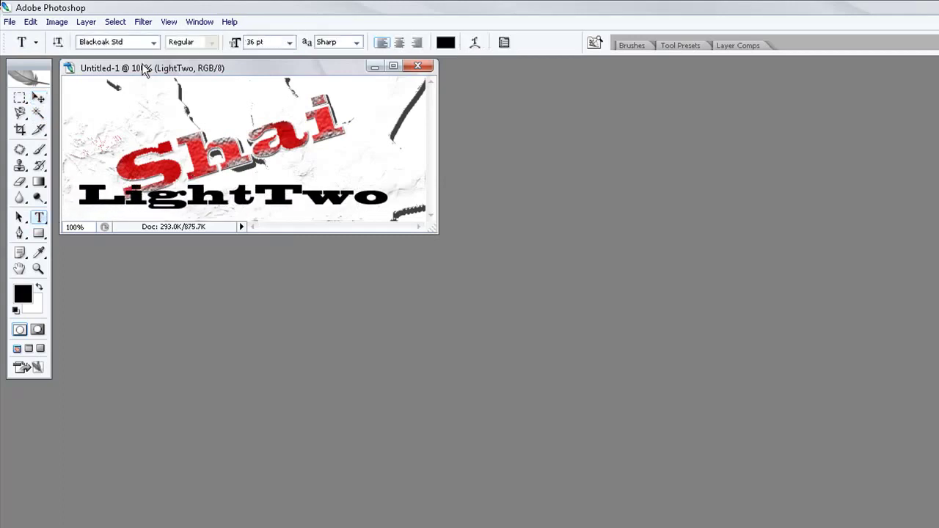
click(154, 42)
scroll(294, 102, up, 1)
drag(293, 103, 292, 83)
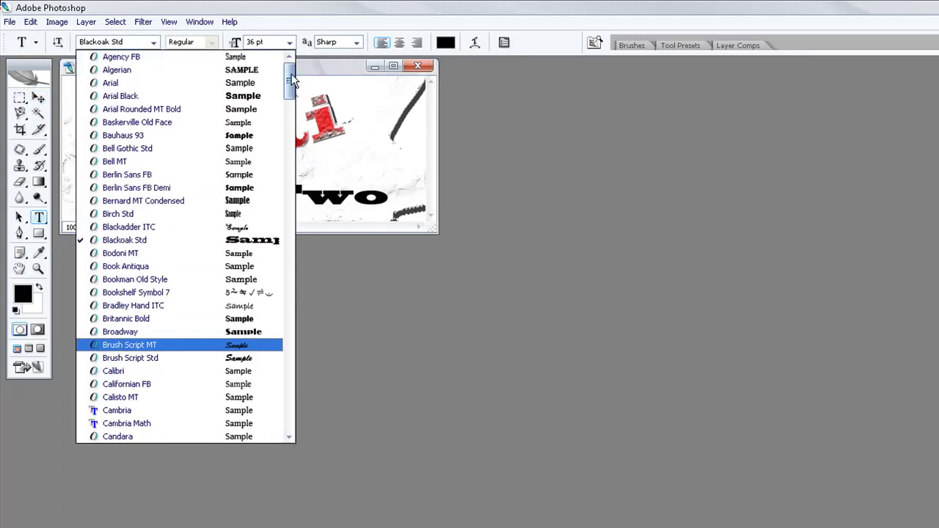
click(242, 228)
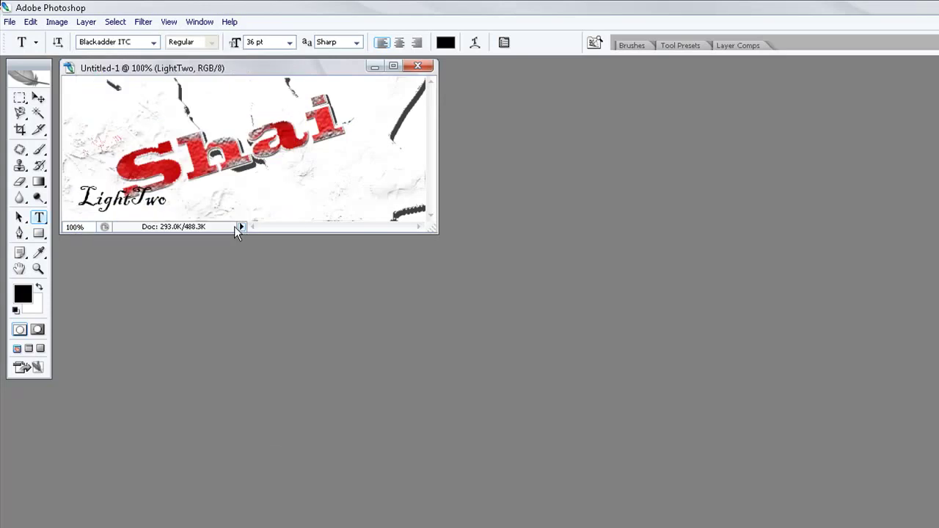
click(39, 98)
drag(114, 197, 97, 206)
Reduce the "LightTwo" caption's size, trying 24 pt and settling on 18 pt
click(39, 217)
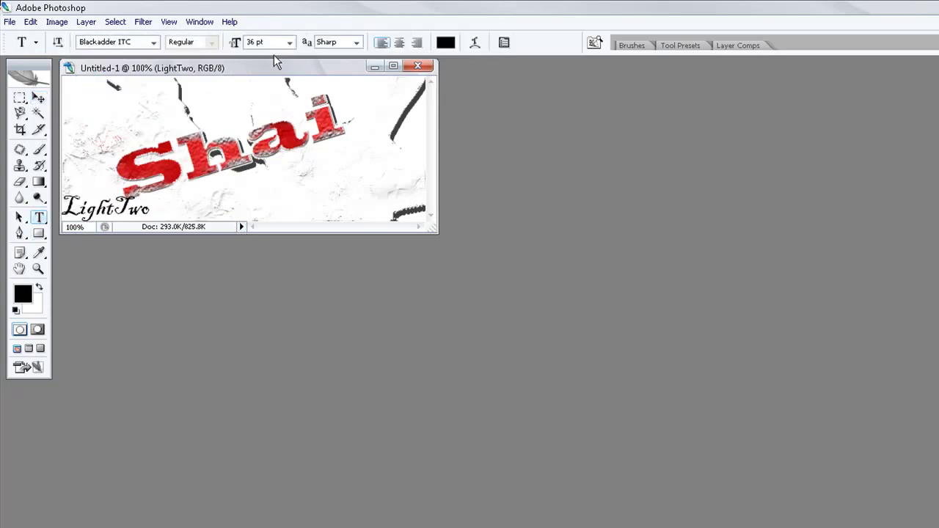
click(290, 42)
click(267, 174)
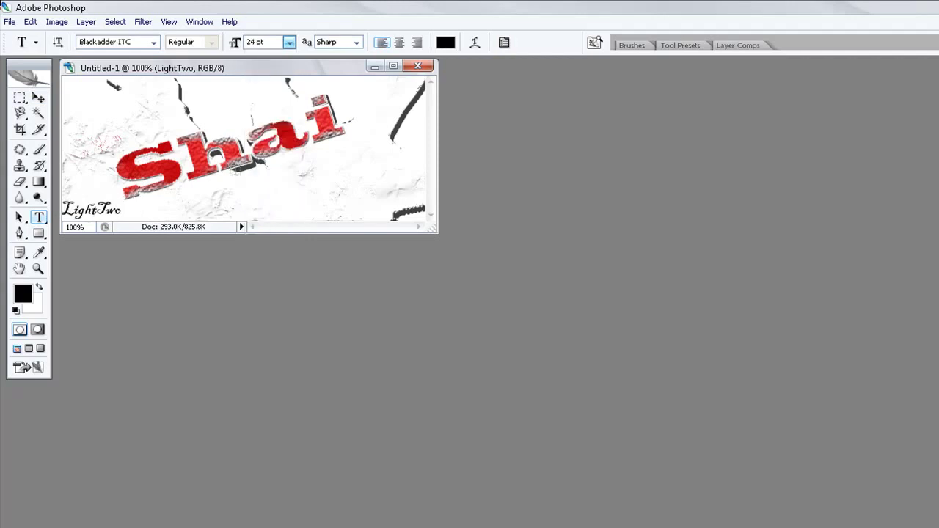
click(289, 42)
click(274, 162)
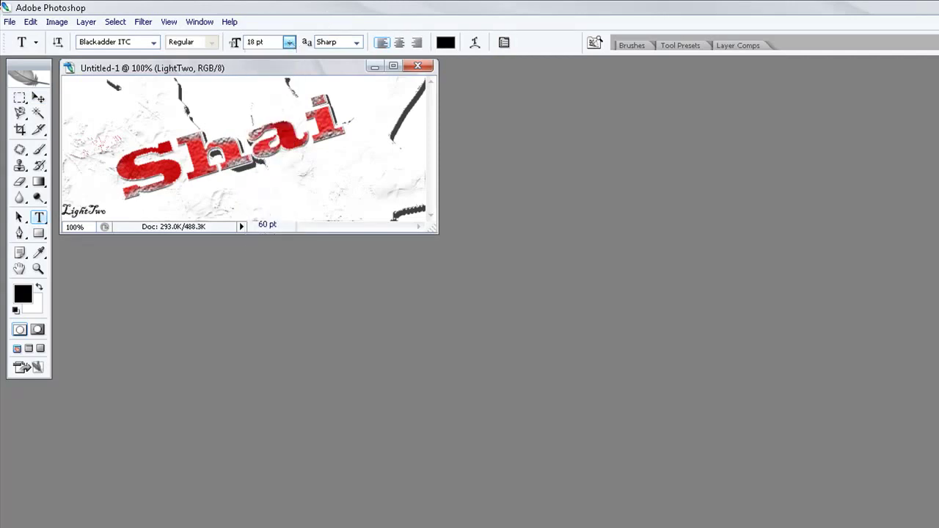
click(38, 96)
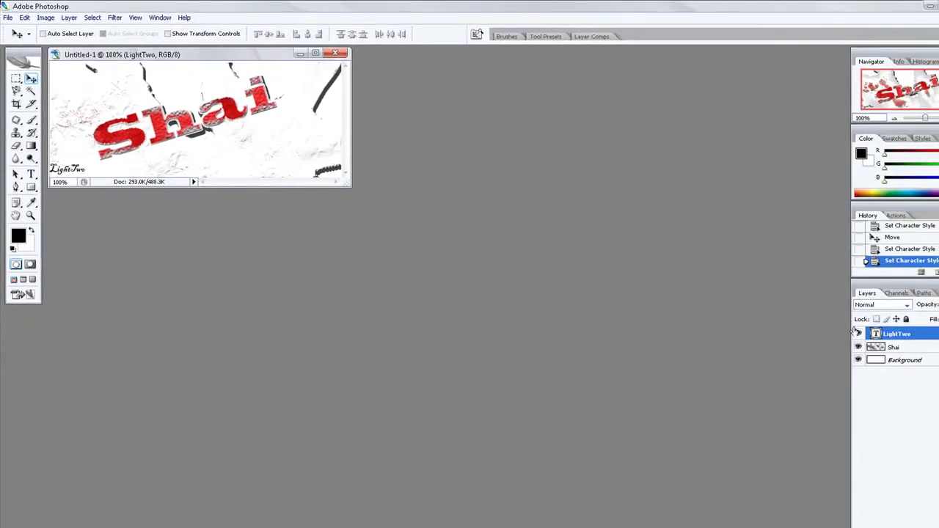
Open the blending options of the "LightTwo" layer and enable Drop Shadow
right_click(895, 338)
click(831, 68)
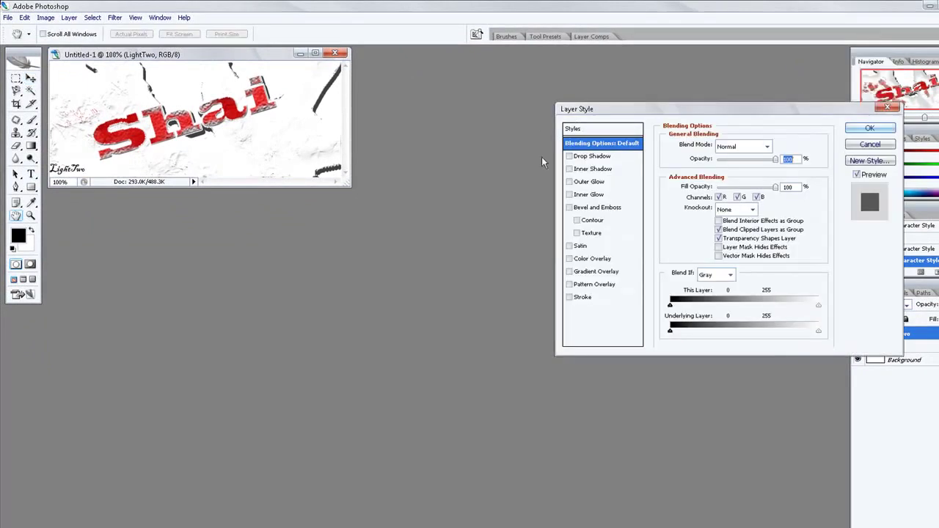
click(578, 160)
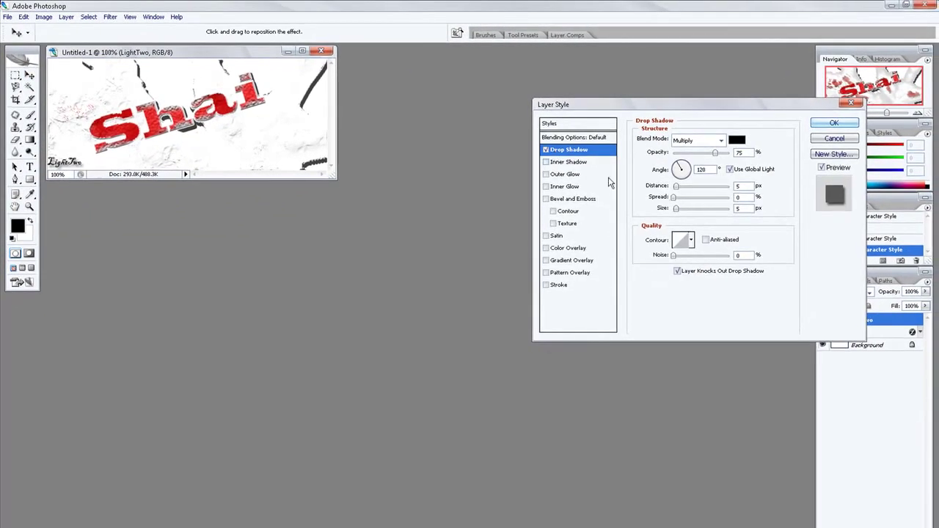
Try Inner Shadow and Outer Glow on the caption in place of the drop shadow, and disable both
click(546, 150)
click(557, 162)
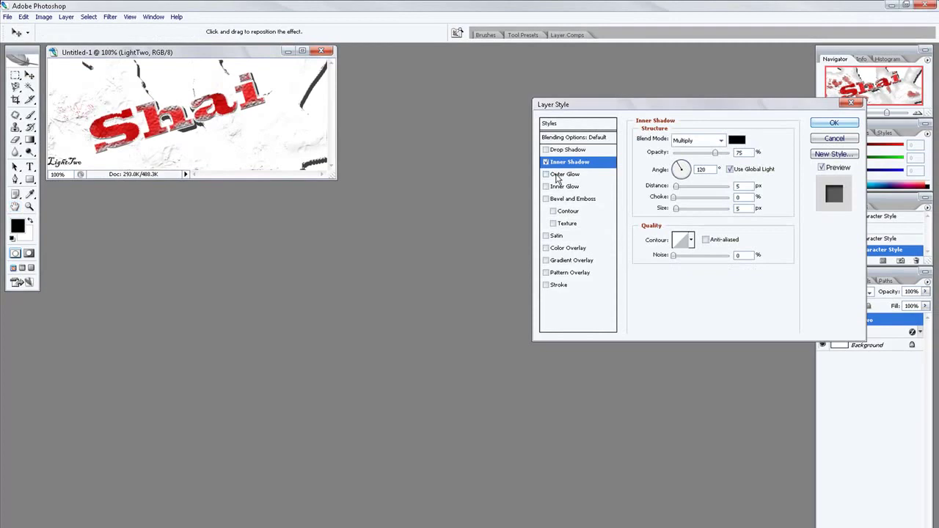
click(557, 176)
click(546, 174)
click(546, 161)
Enable the caption's Drop Shadow again with a size of 0 px and a distance of 5 px
click(546, 150)
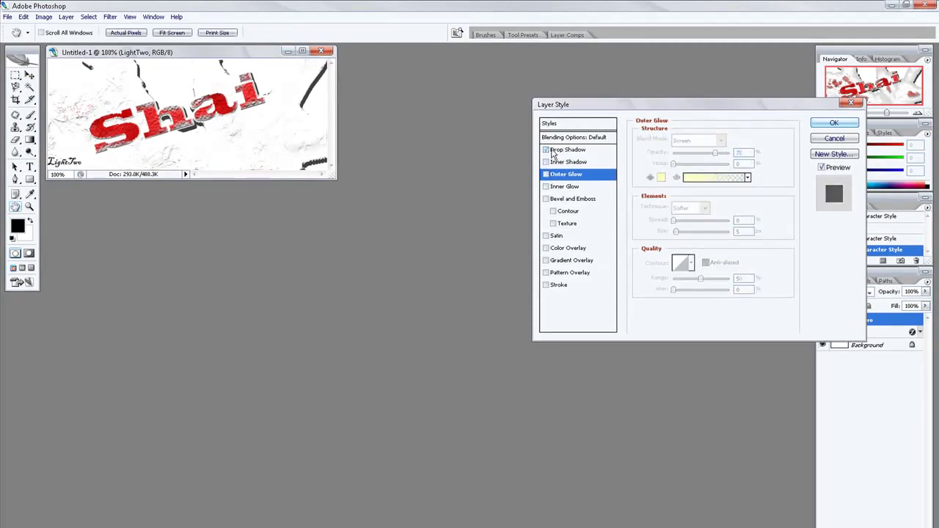
click(575, 150)
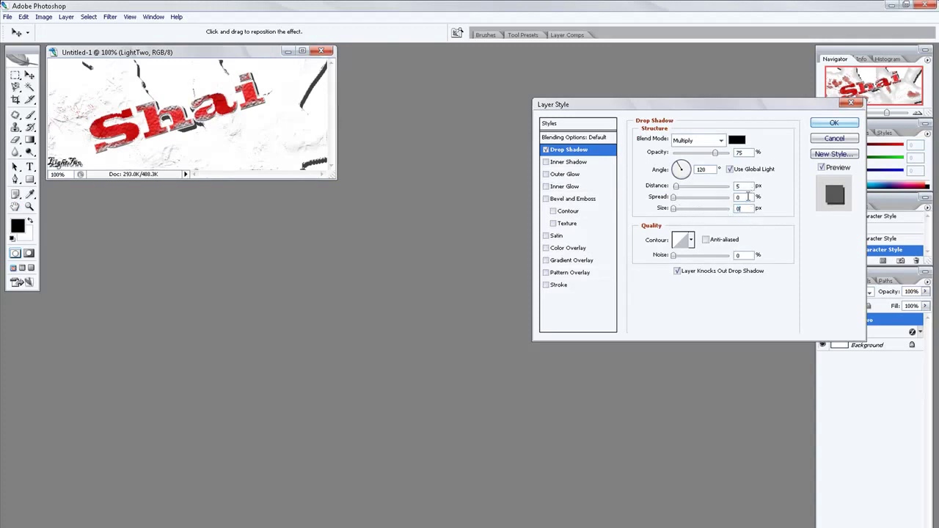
double_click(747, 187)
text(0)
double_click(746, 187)
text(100)
drag(711, 189, 678, 188)
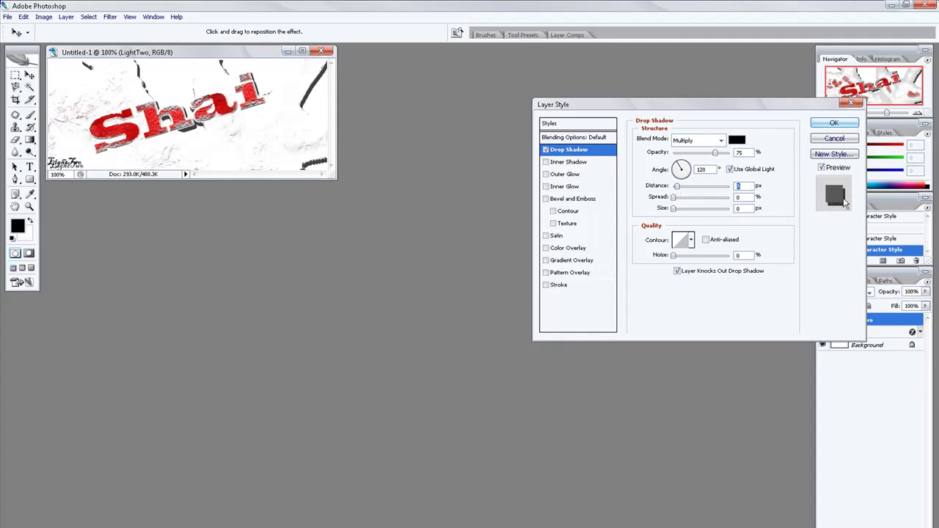
text(5)
Try drop shadow angles of 90° and 50°, and return the angle to 120°
click(681, 165)
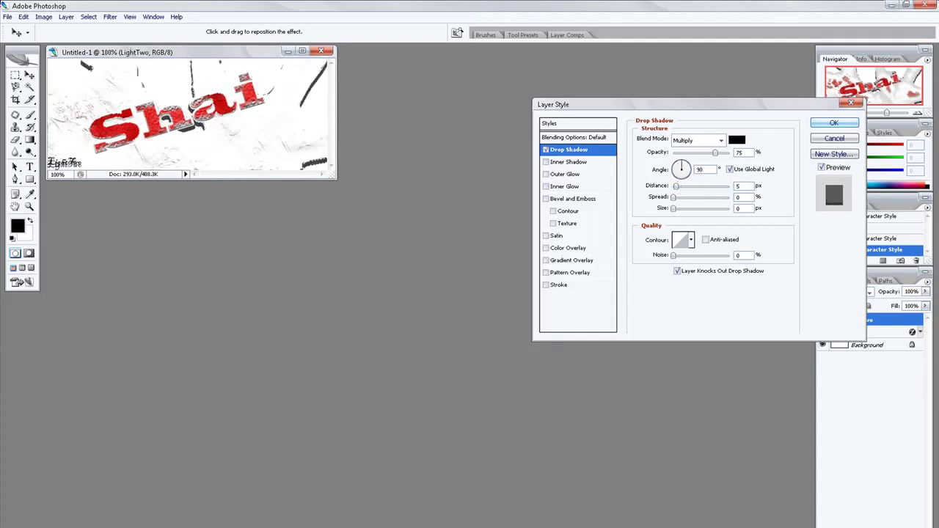
text(120)
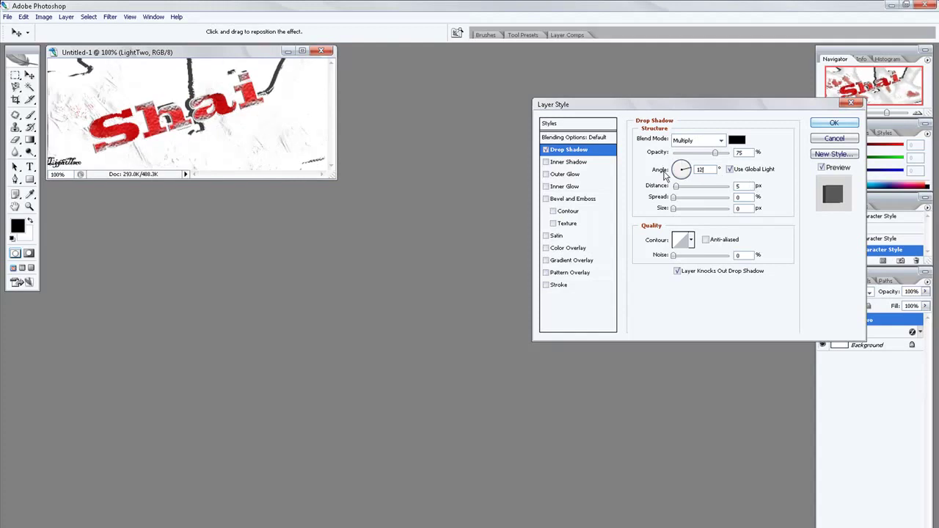
double_click(706, 169)
text(50)
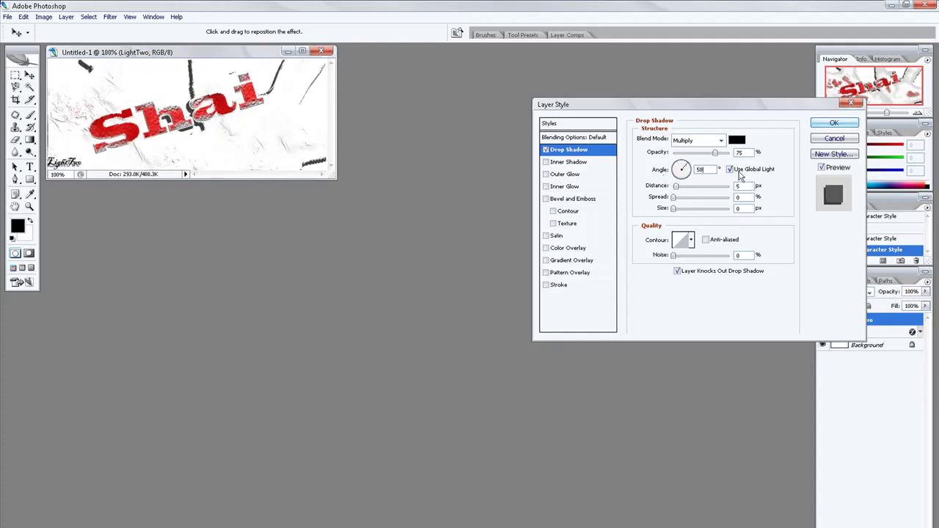
double_click(706, 170)
text(1)
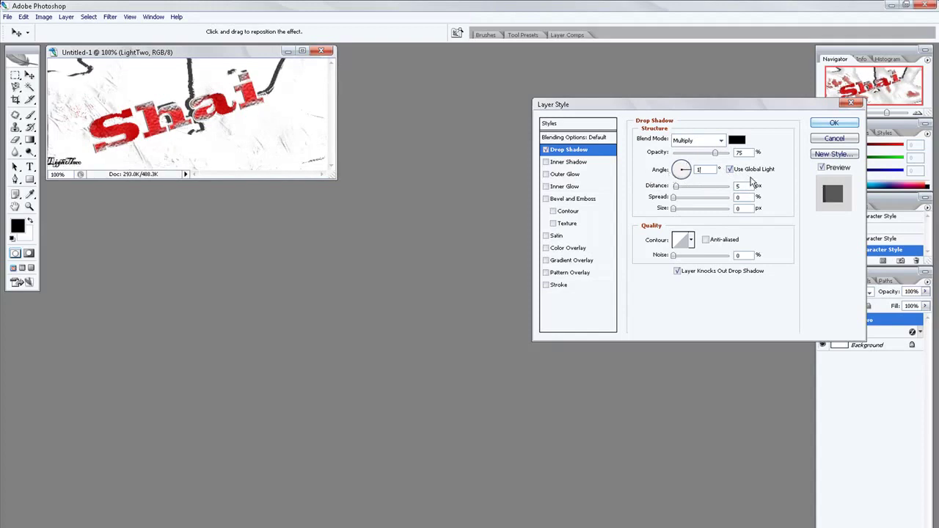
text(120)
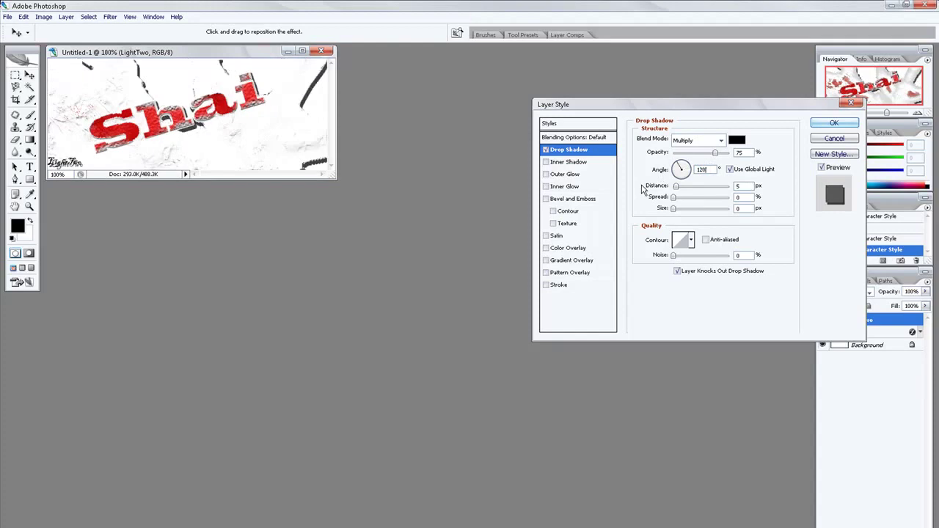
Choose a blend mode for the caption's drop shadow and apply the layer style
click(721, 140)
click(701, 150)
click(829, 125)
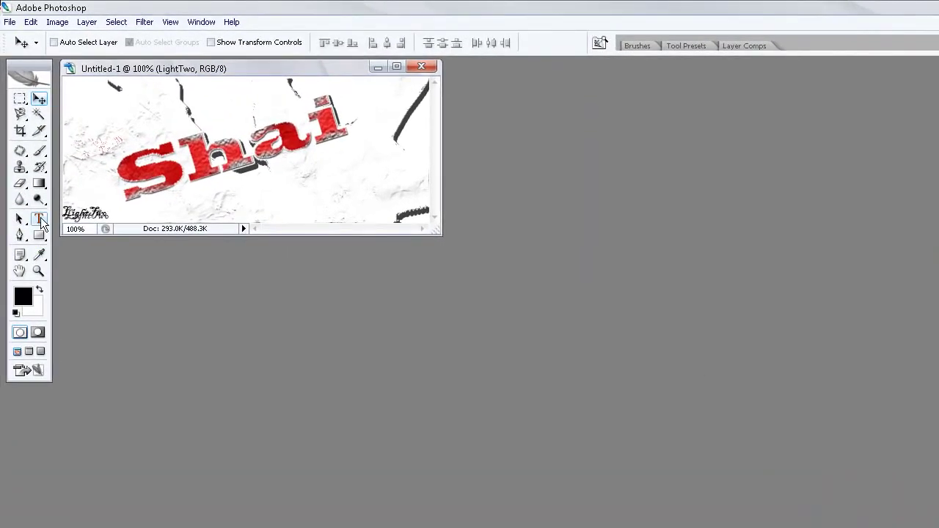
Choose the 74 px maple leaf brush for the Brush tool
click(30, 167)
click(39, 150)
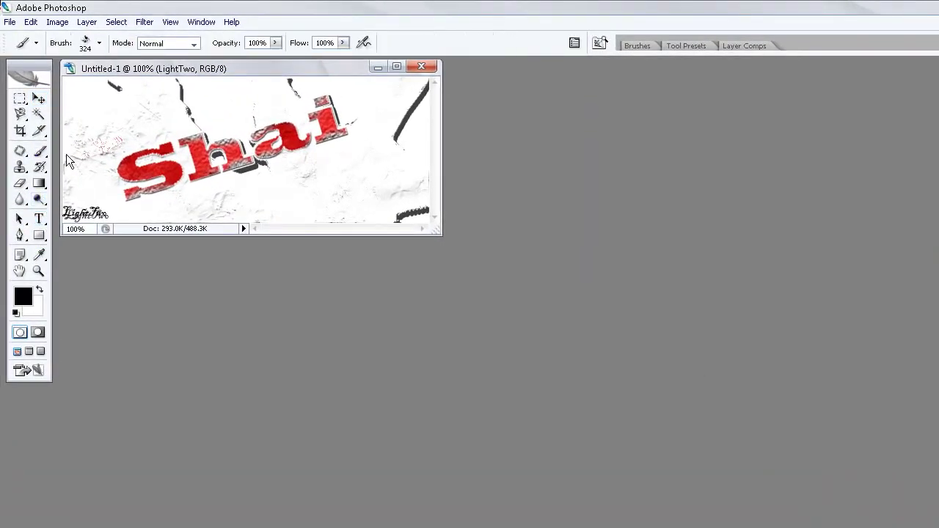
right_click(327, 177)
drag(483, 349, 479, 326)
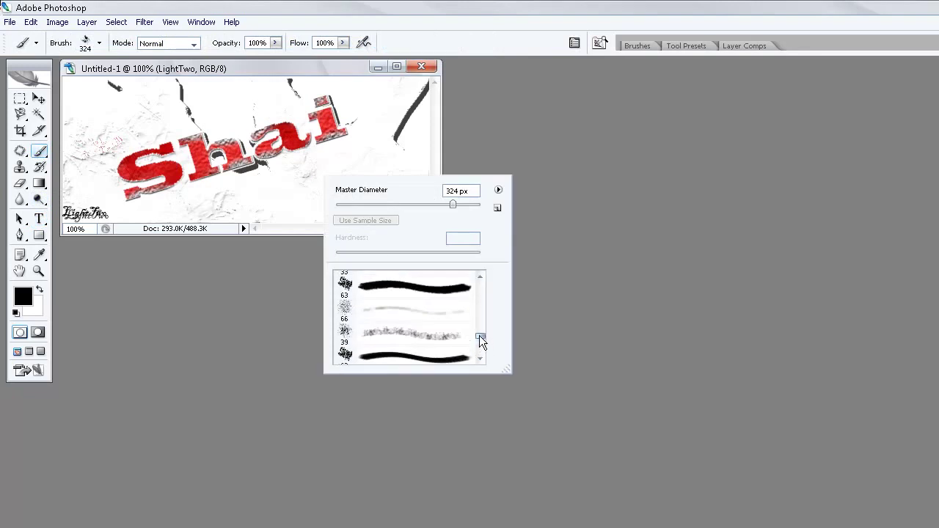
drag(433, 277, 433, 281)
click(279, 201)
Rasterize the "LightTwo" type layer and create a new layer above it
click(194, 105)
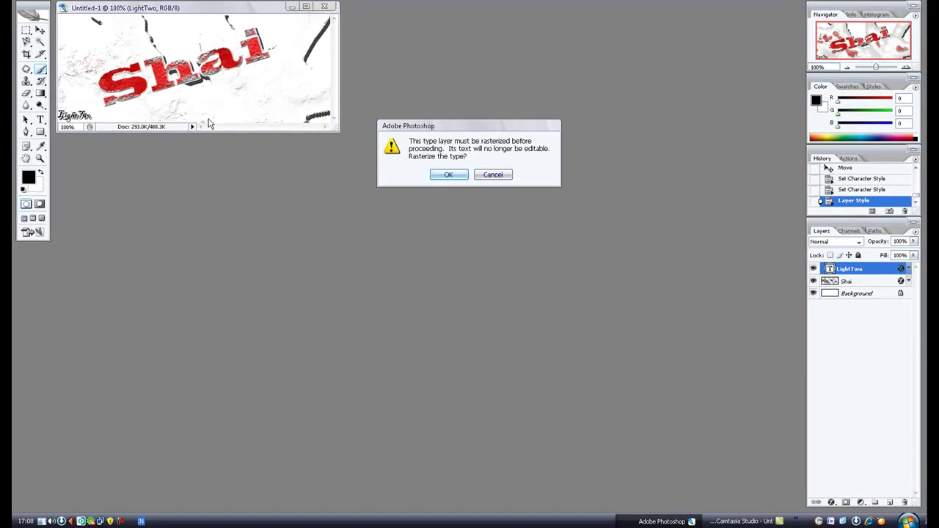
click(444, 176)
click(890, 503)
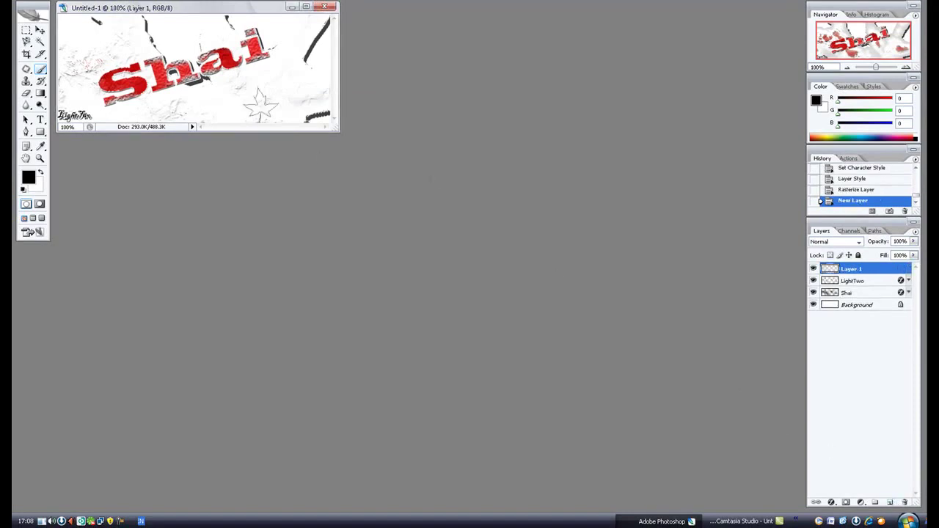
Paint black maple leaves below the name, near the image's upper-left corner and beside the name's last letter
click(232, 107)
click(79, 40)
click(287, 52)
Try maple leaves over the caption in the lower-left corner and undo them
click(104, 109)
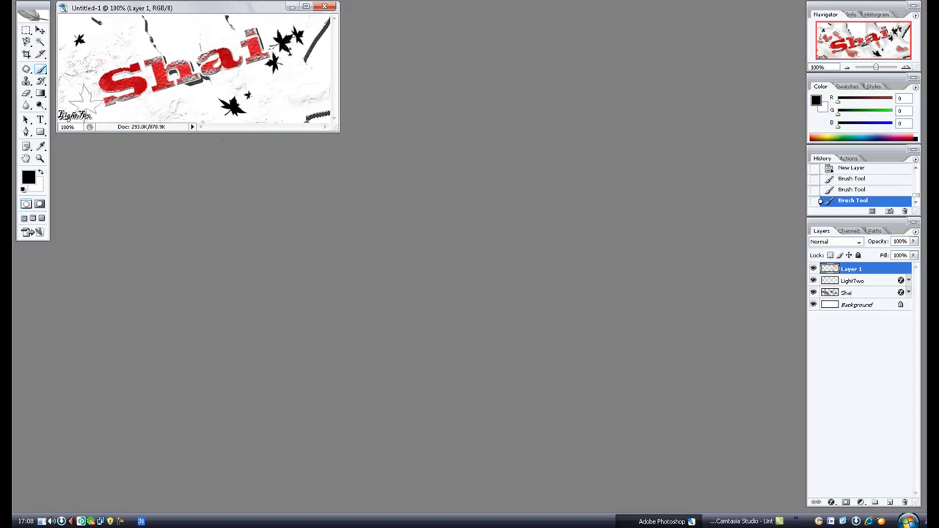
click(91, 97)
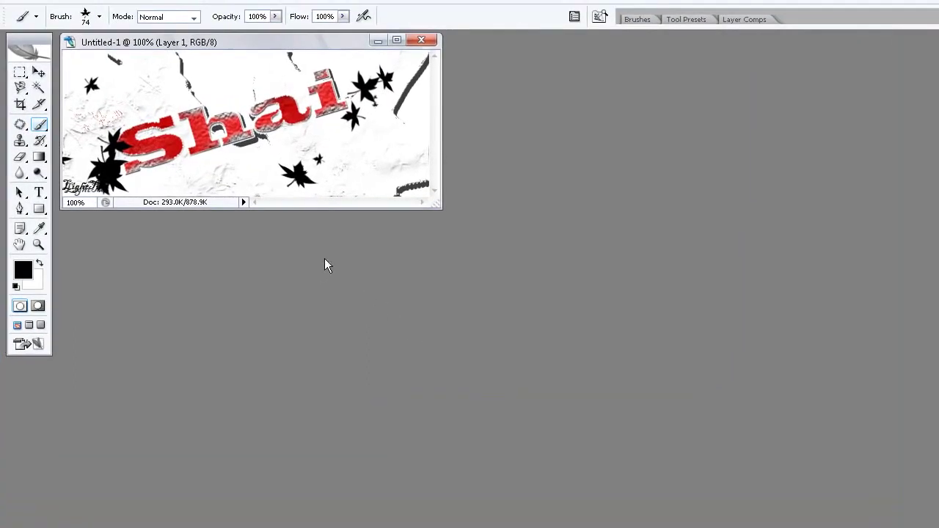
key(ctrl+z)
Paint more black maple leaves over and above the name and in the lower-right area of the image
click(190, 140)
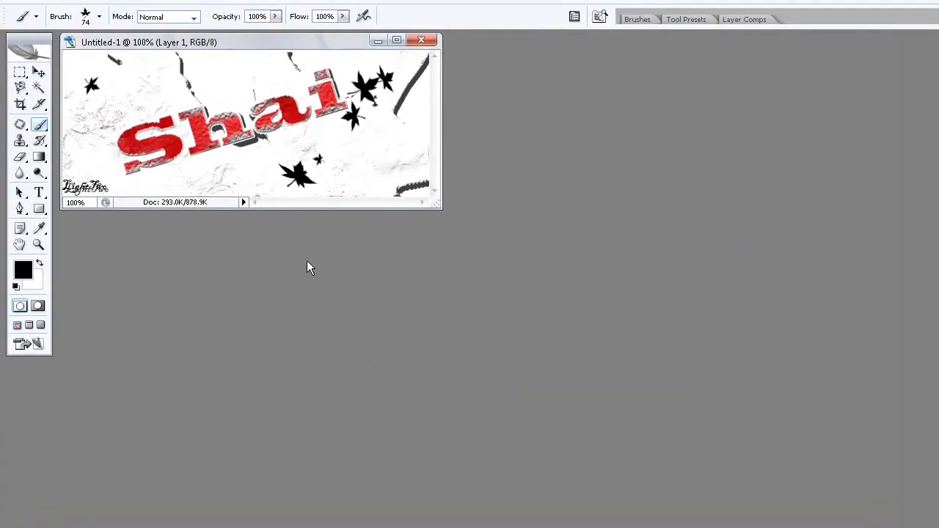
click(140, 132)
click(383, 176)
click(386, 133)
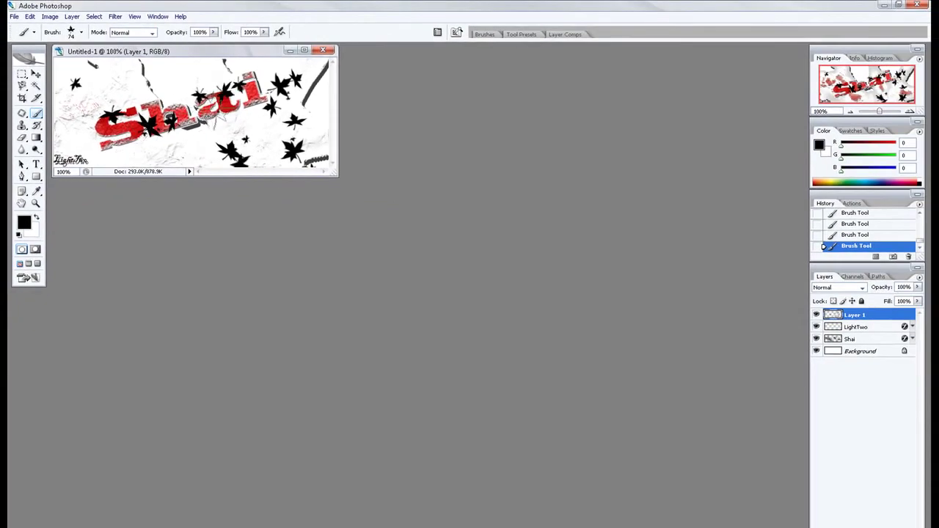
click(193, 91)
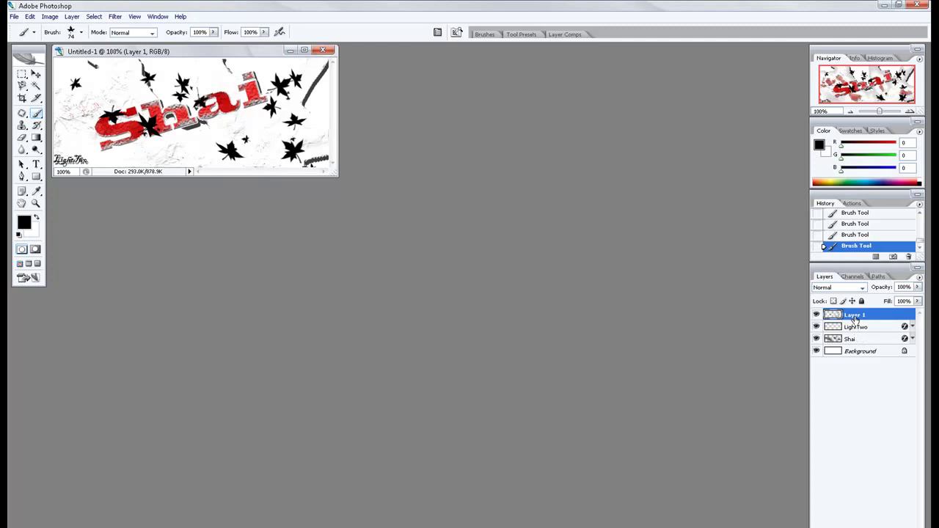
Move the leaf layer directly above the Background, beneath the name layer, and paint more maple leaves around the name's first letter
drag(855, 318, 857, 345)
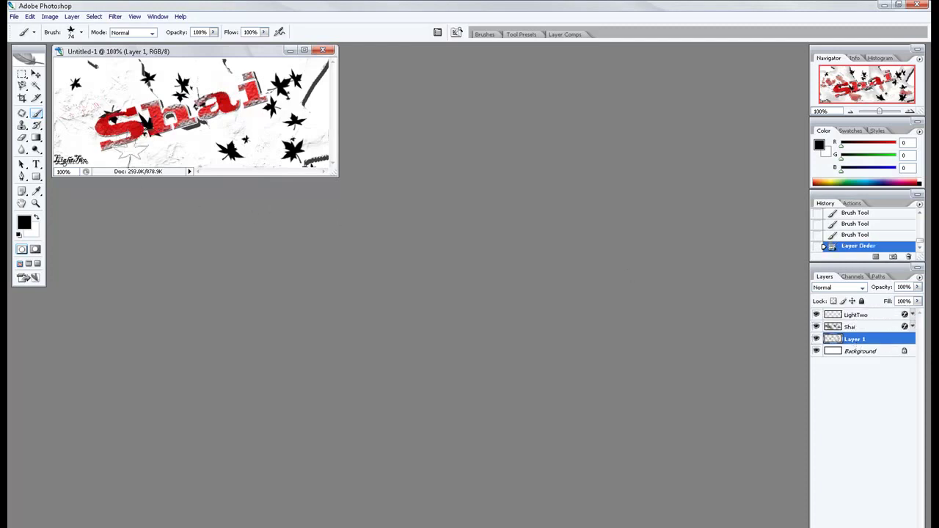
click(118, 143)
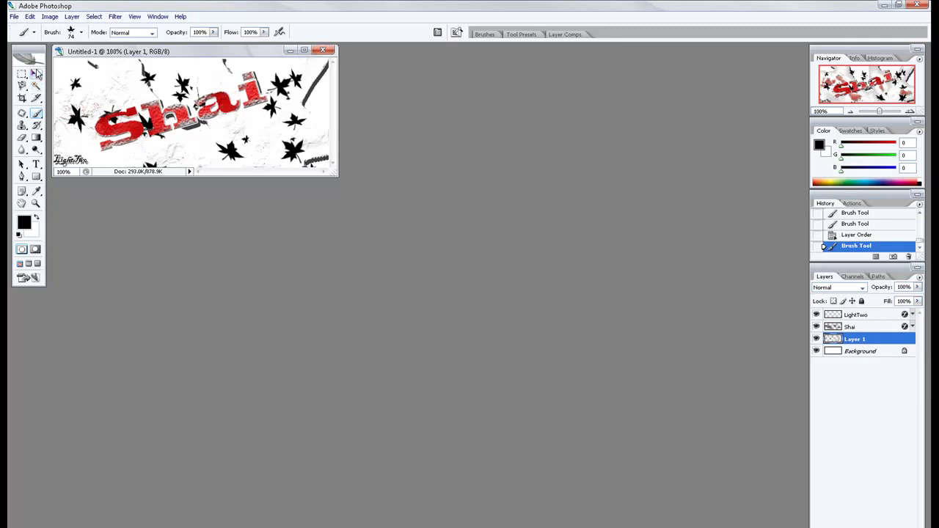